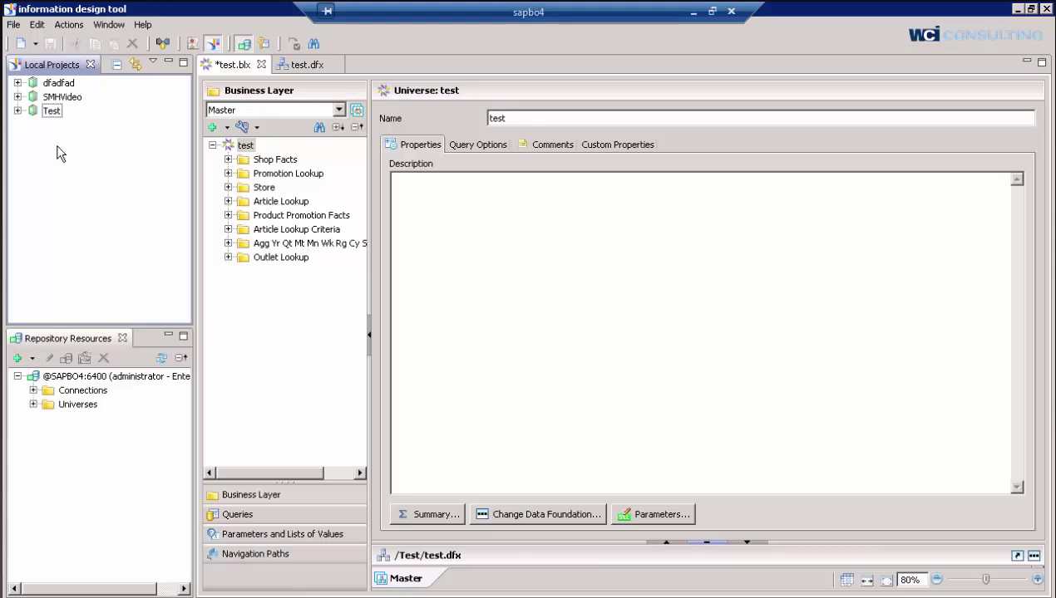
Step: Expand the Test project to reveal efashion-webi.cns, test.blx and test.dfx
{"action": "left_click", "coordinate": [18, 111]}
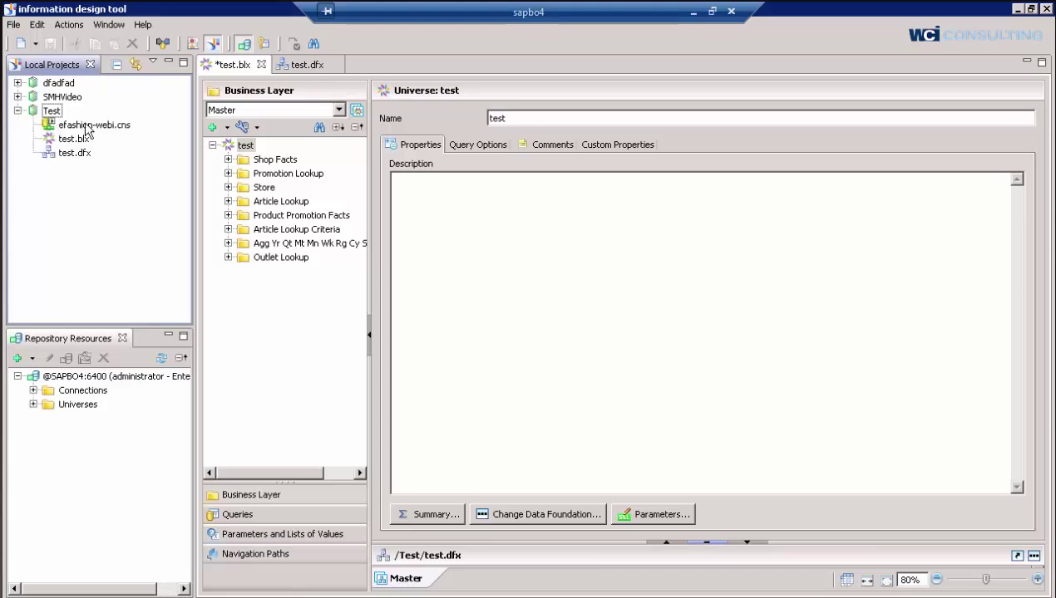
Step: Bring up the Test project's context menu twice, dismissing it each time
{"action": "right_click", "coordinate": [53, 116]}
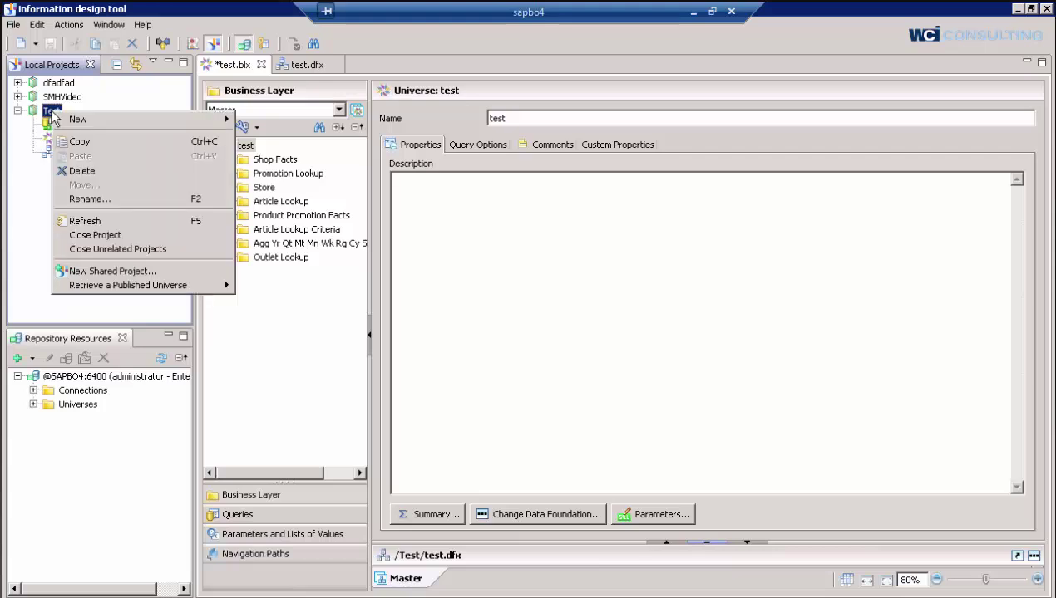
{"action": "left_click", "coordinate": [31, 207]}
{"action": "right_click", "coordinate": [50, 107]}
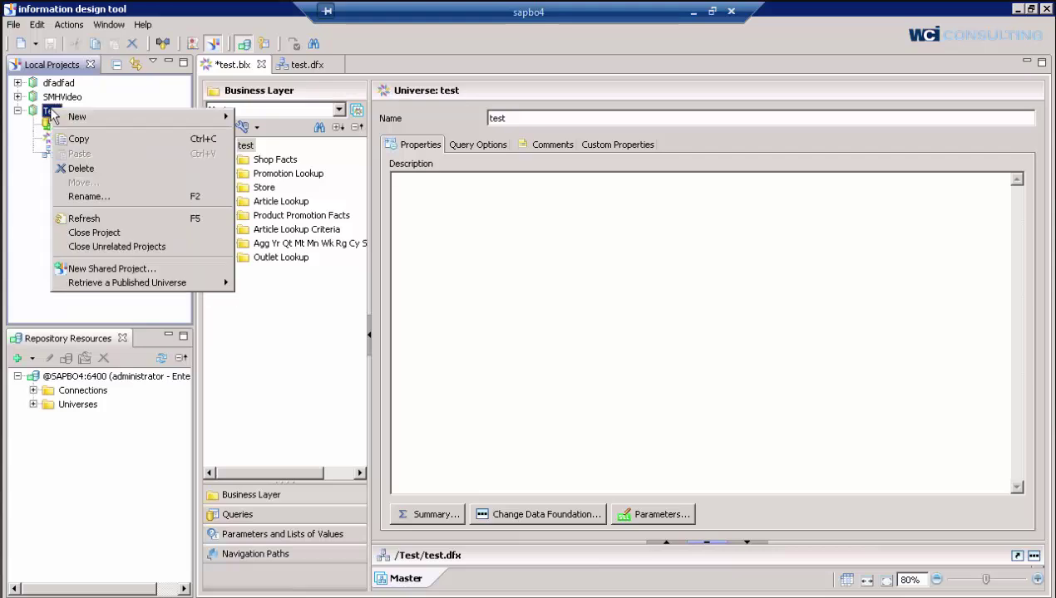
{"action": "left_click", "coordinate": [29, 201]}
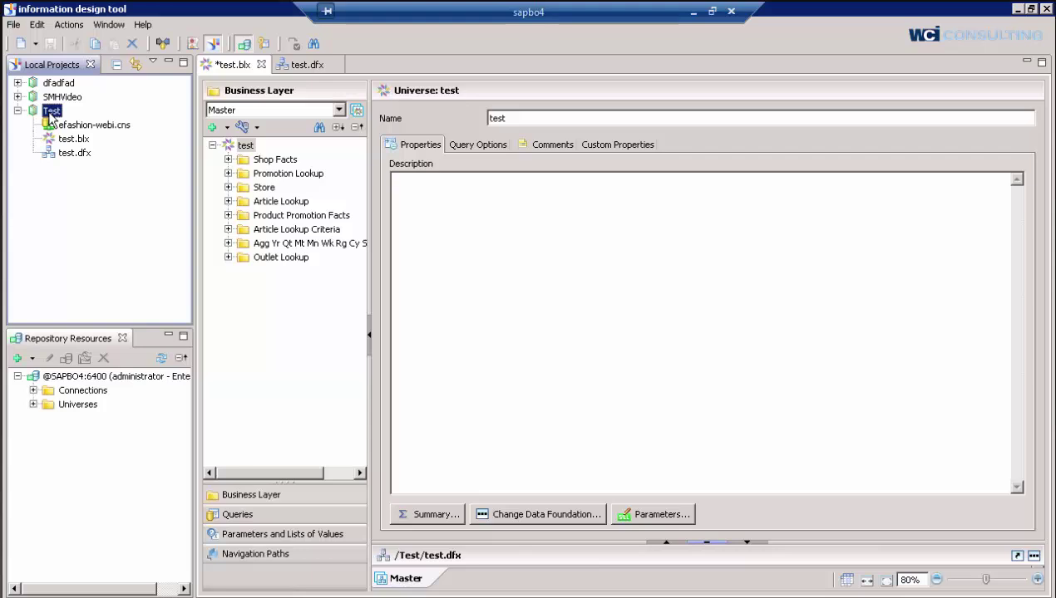
Step: Select test.dfx, test.blx and efashion-webi.cns, then expand the repository's Connections folder
{"action": "left_click", "coordinate": [79, 155]}
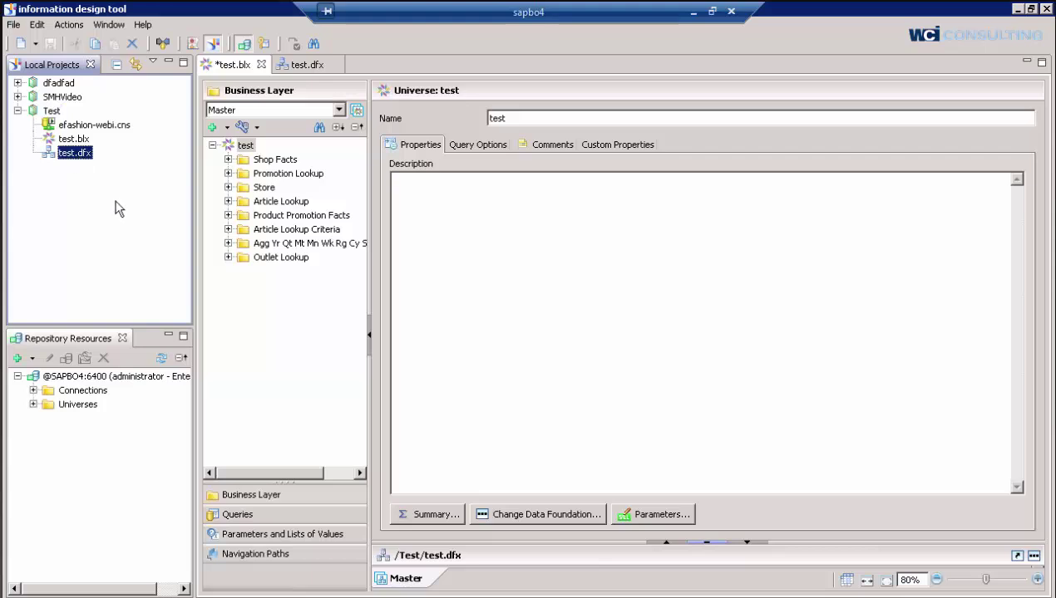
{"action": "left_click", "coordinate": [80, 142]}
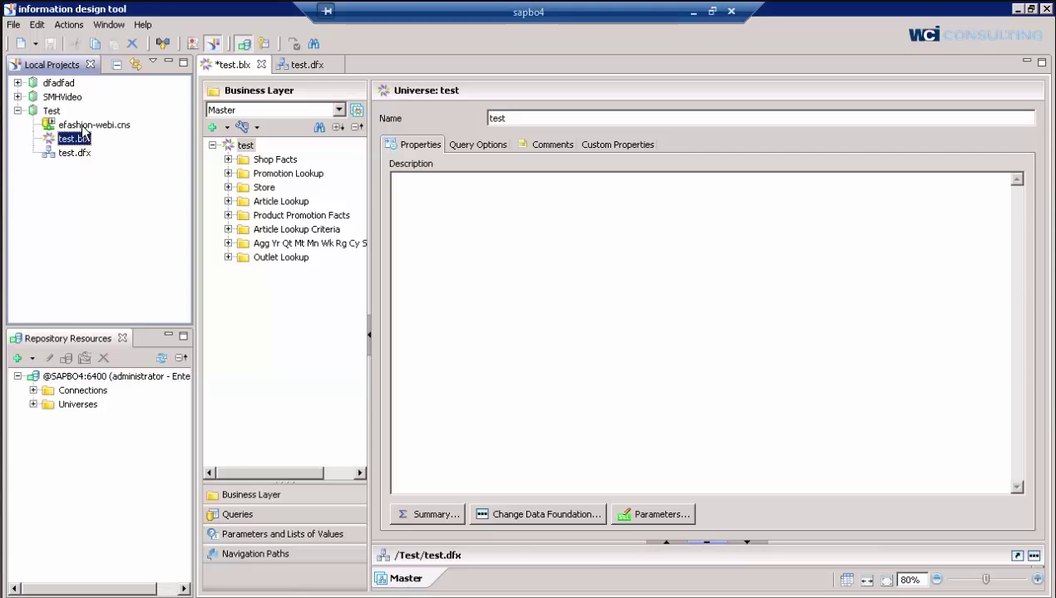
{"action": "left_click", "coordinate": [84, 127]}
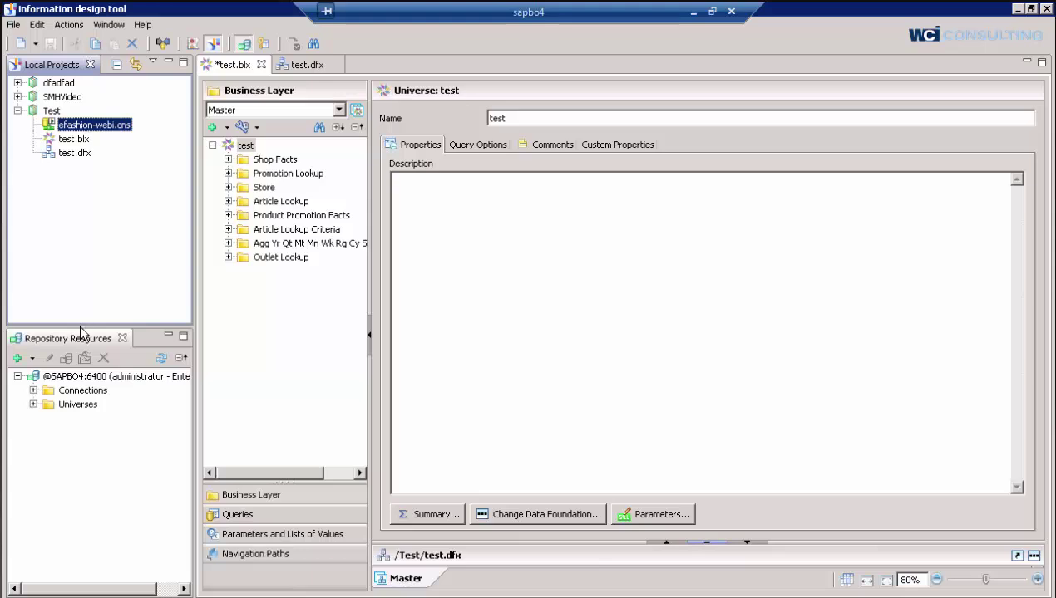
{"action": "left_click", "coordinate": [32, 391]}
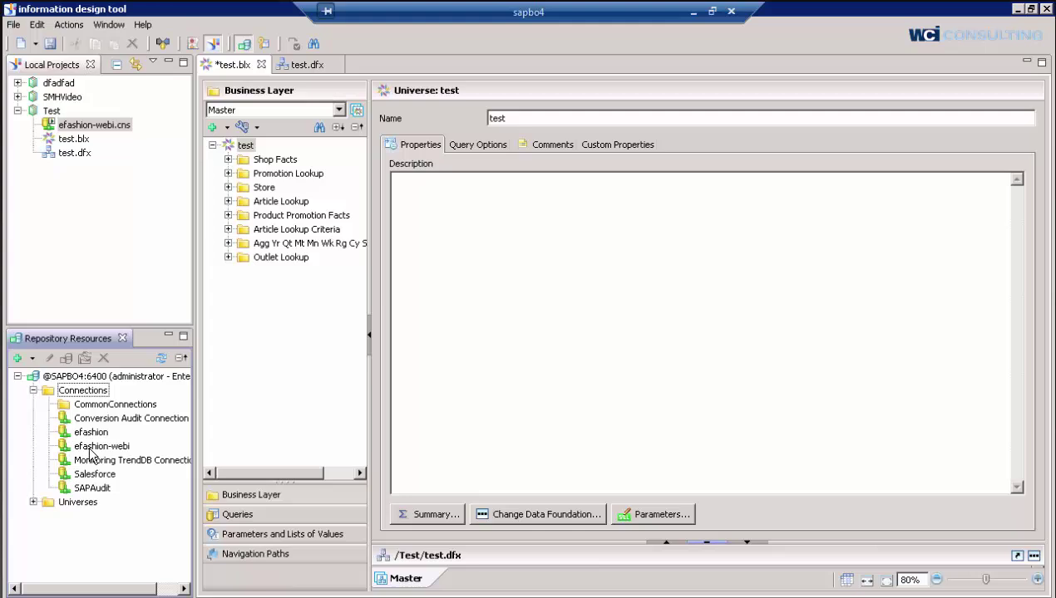
{"action": "right_click", "coordinate": [51, 114]}
{"action": "mouse_move", "coordinate": [75, 119]}
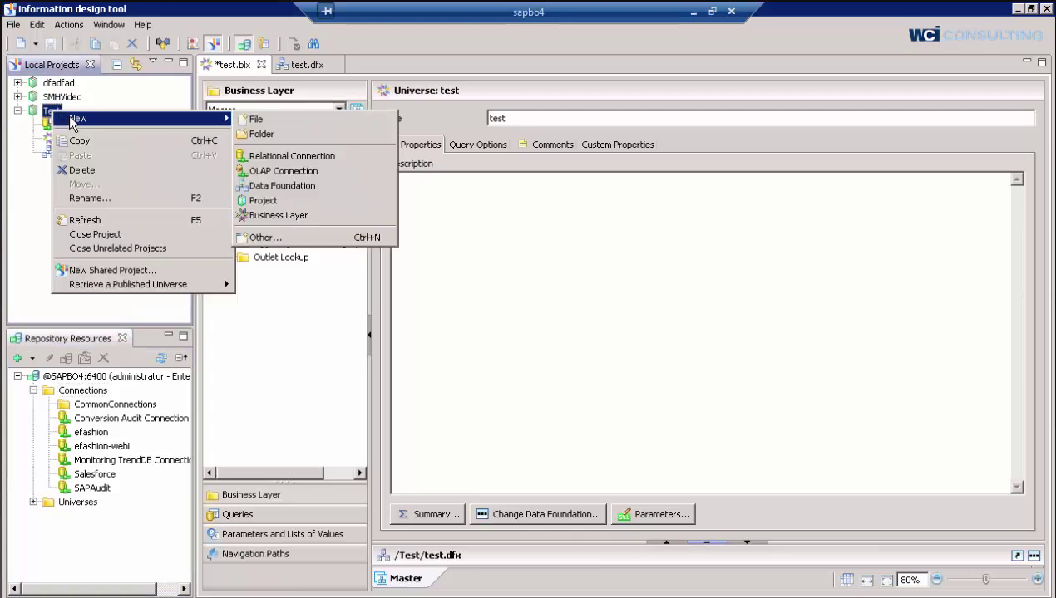
{"action": "left_click", "coordinate": [341, 190]}
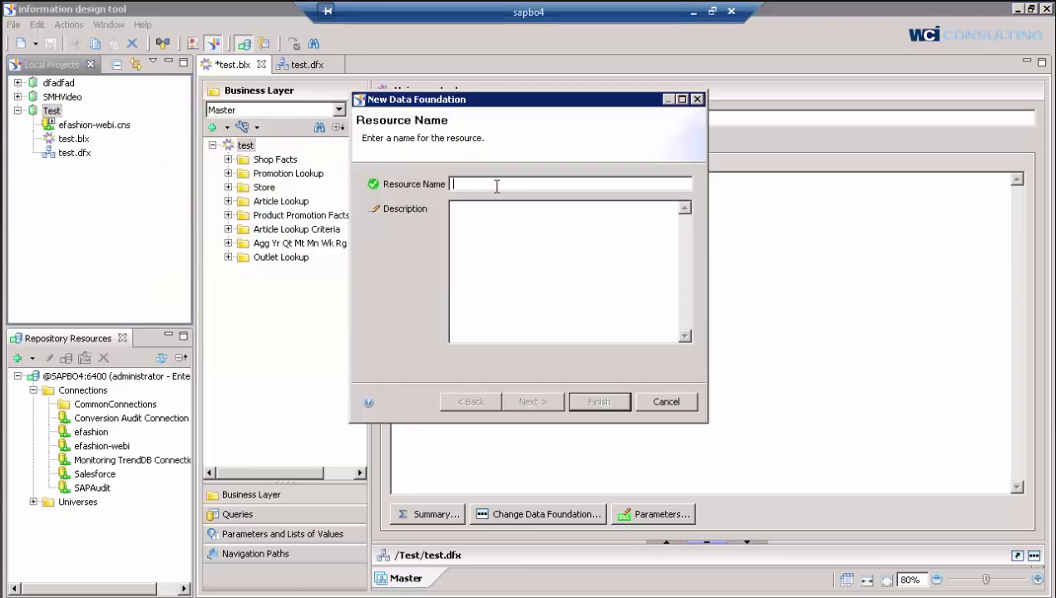
{"action": "type", "text": "tests"}
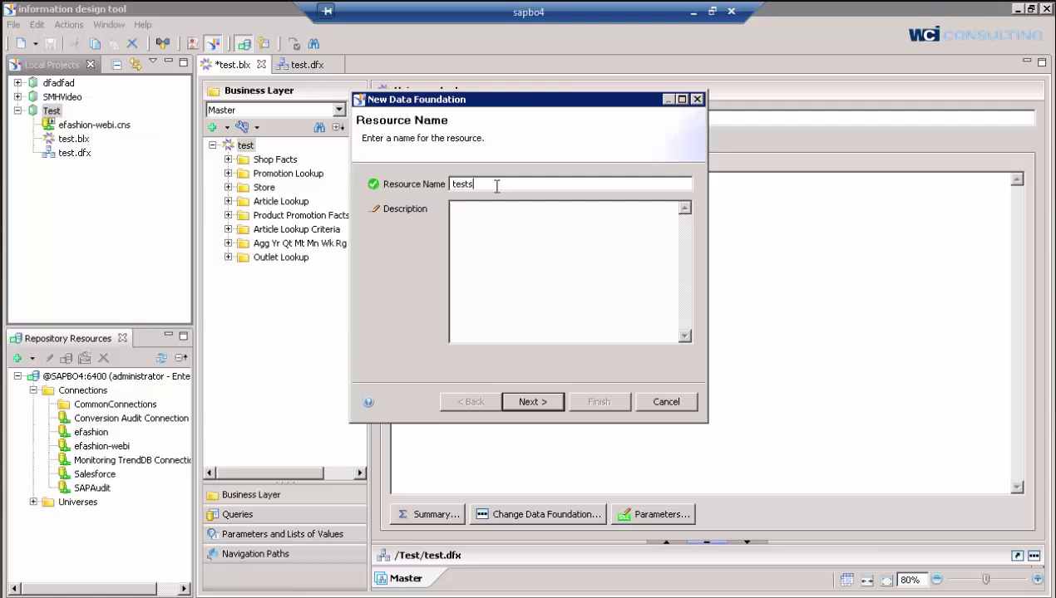
{"action": "key", "text": "BackSpace"}
{"action": "type", "text": "123"}
{"action": "left_click", "coordinate": [523, 403]}
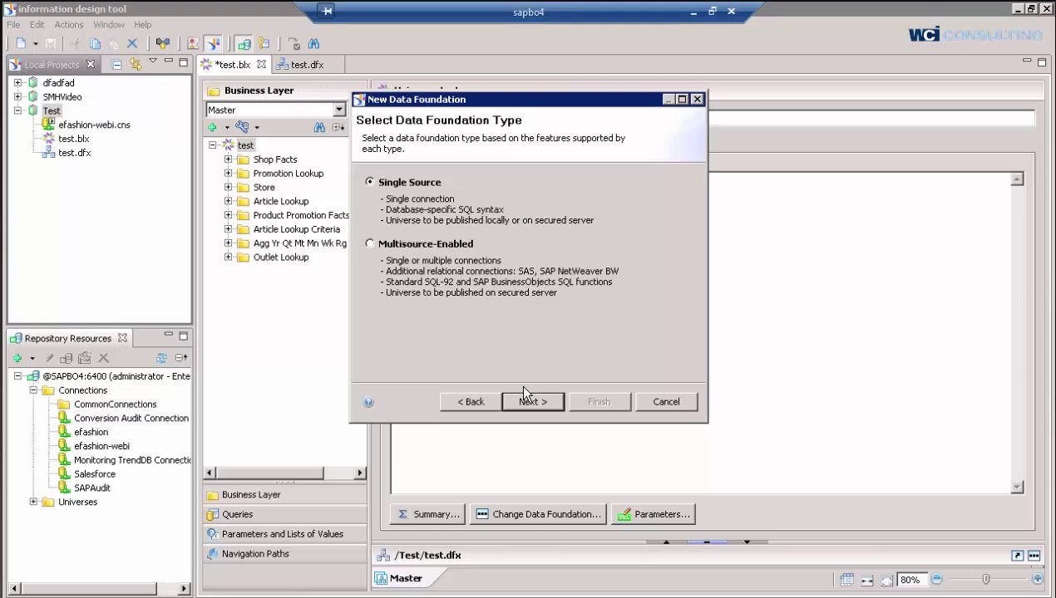
{"action": "left_click", "coordinate": [669, 402]}
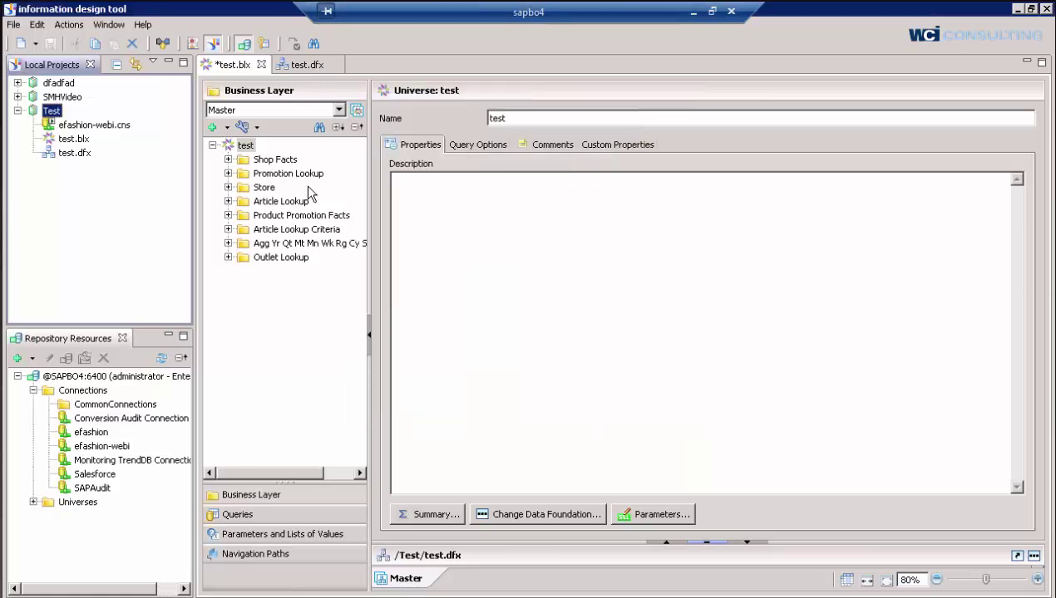
{"action": "left_click", "coordinate": [83, 154]}
{"action": "right_click", "coordinate": [53, 114]}
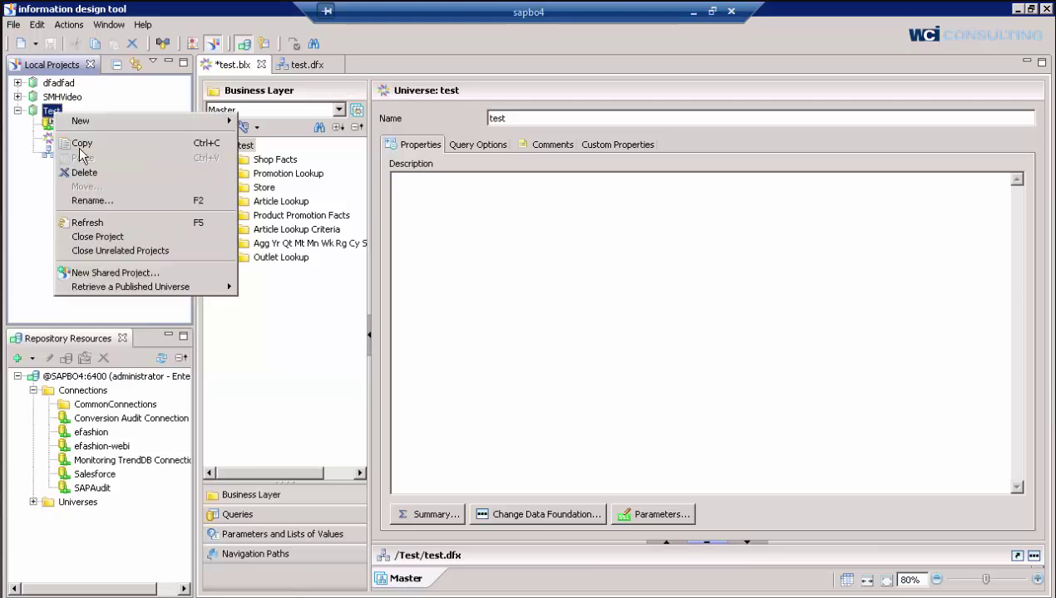
{"action": "left_click", "coordinate": [22, 219]}
{"action": "left_click", "coordinate": [65, 154]}
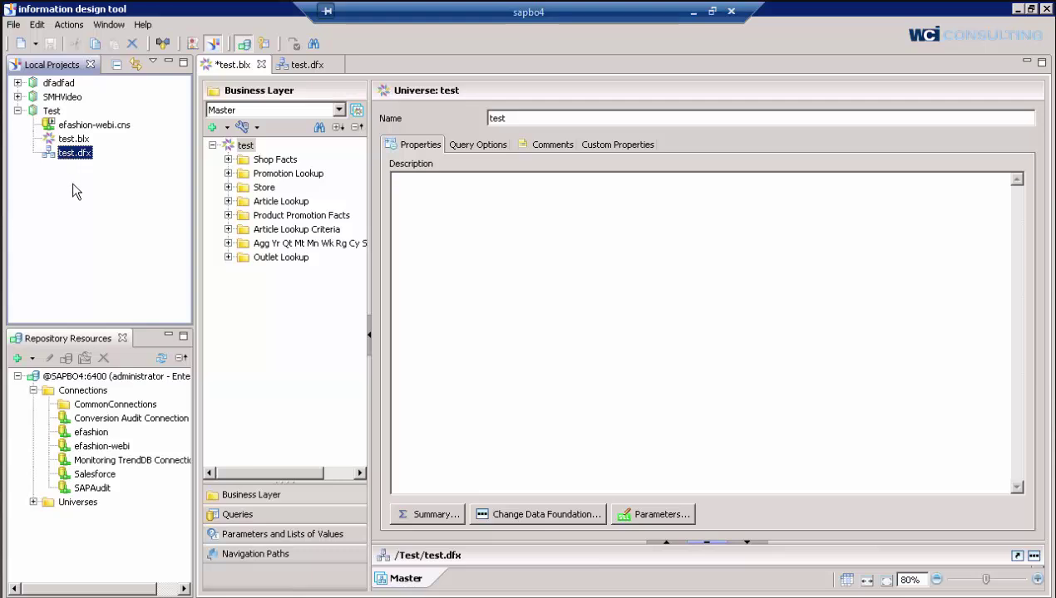
{"action": "left_click", "coordinate": [78, 140]}
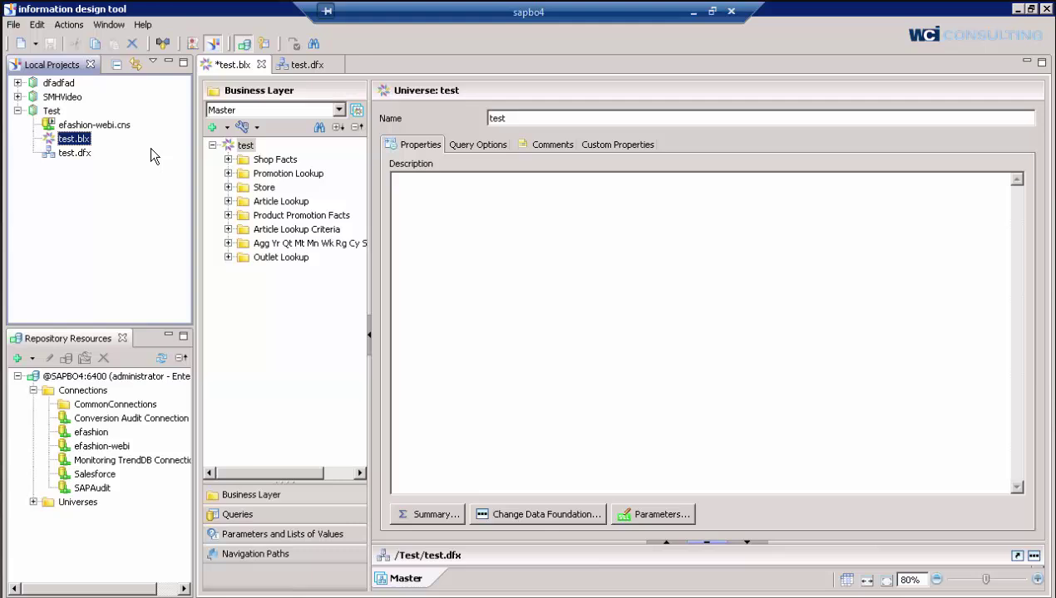
{"action": "right_click", "coordinate": [75, 139]}
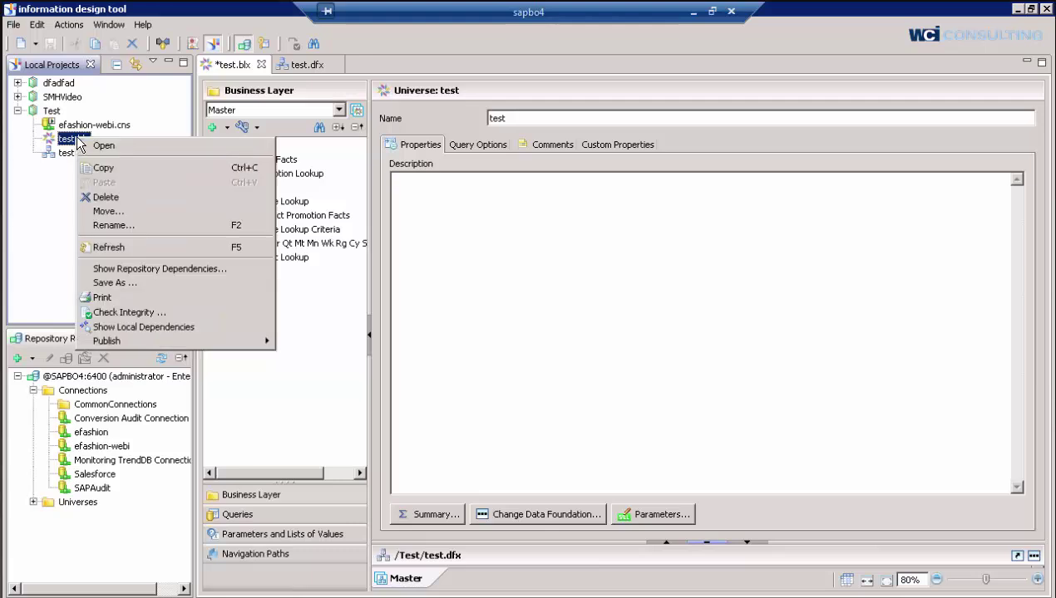
{"action": "left_click", "coordinate": [57, 196]}
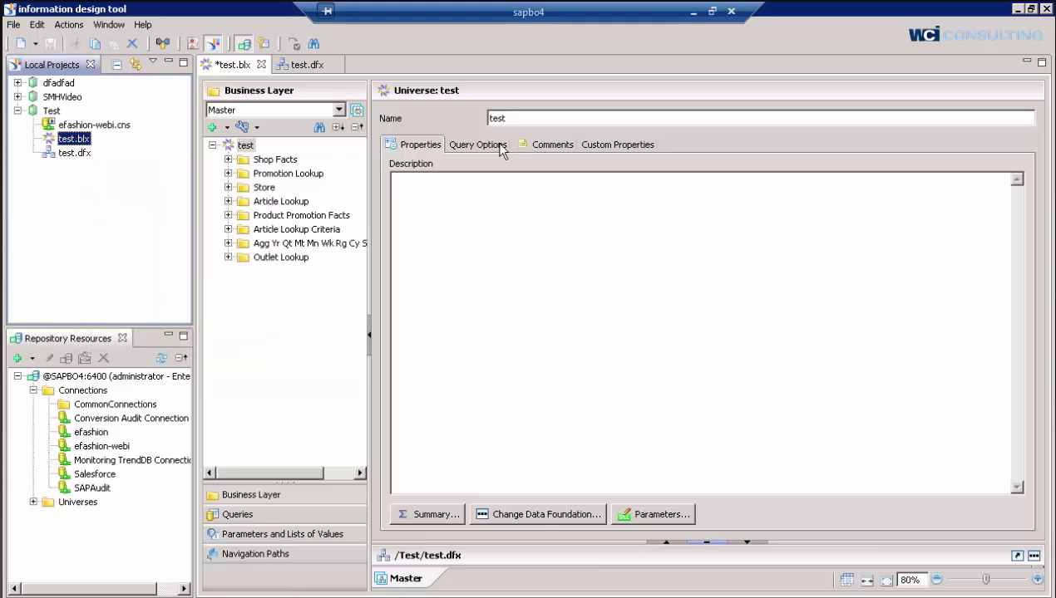
{"action": "left_click", "coordinate": [478, 144]}
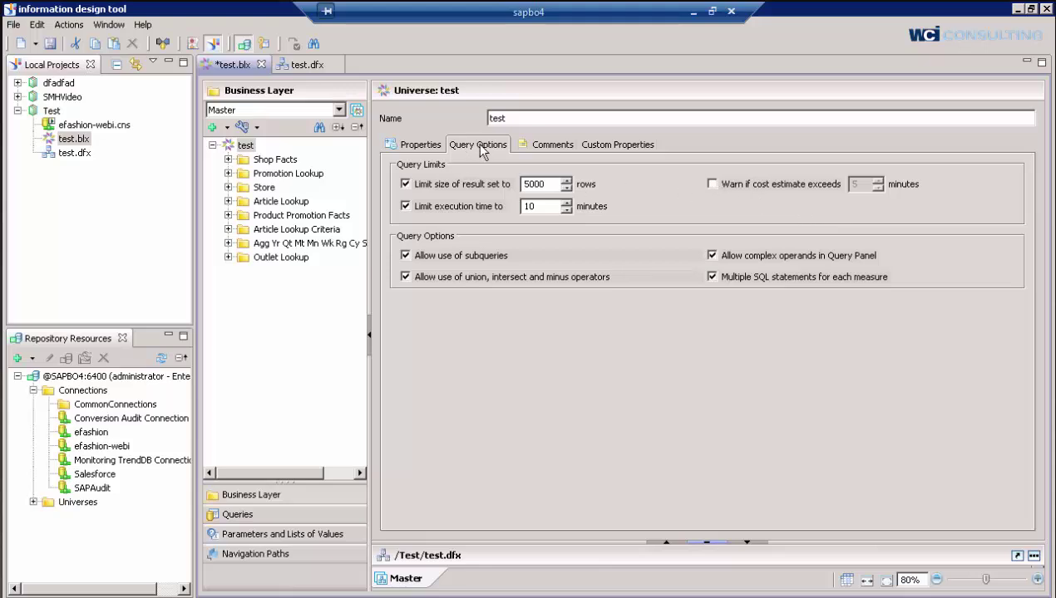
{"action": "left_click", "coordinate": [433, 149]}
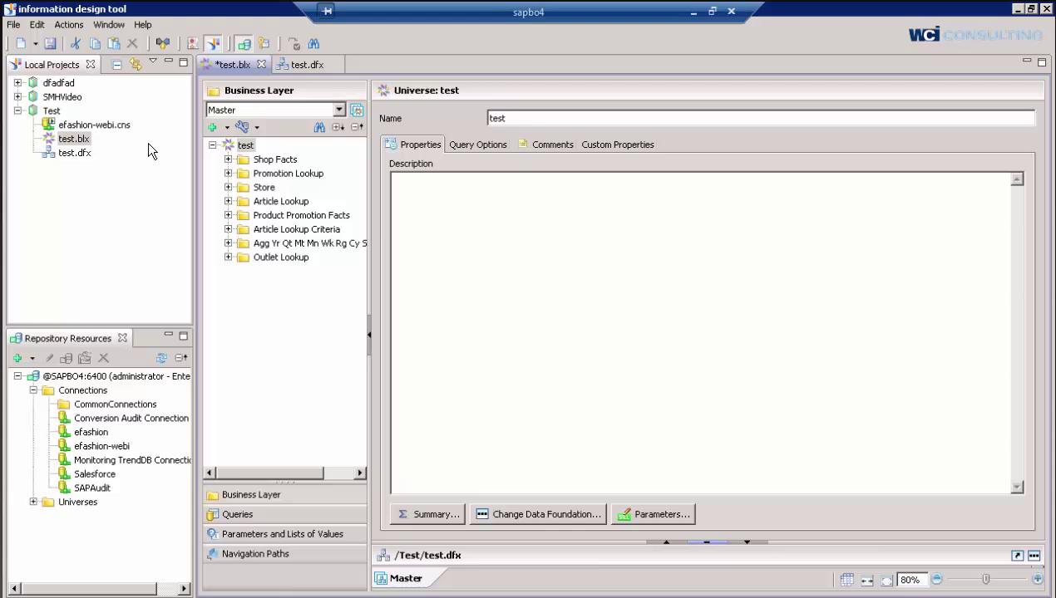
{"action": "left_click", "coordinate": [113, 126]}
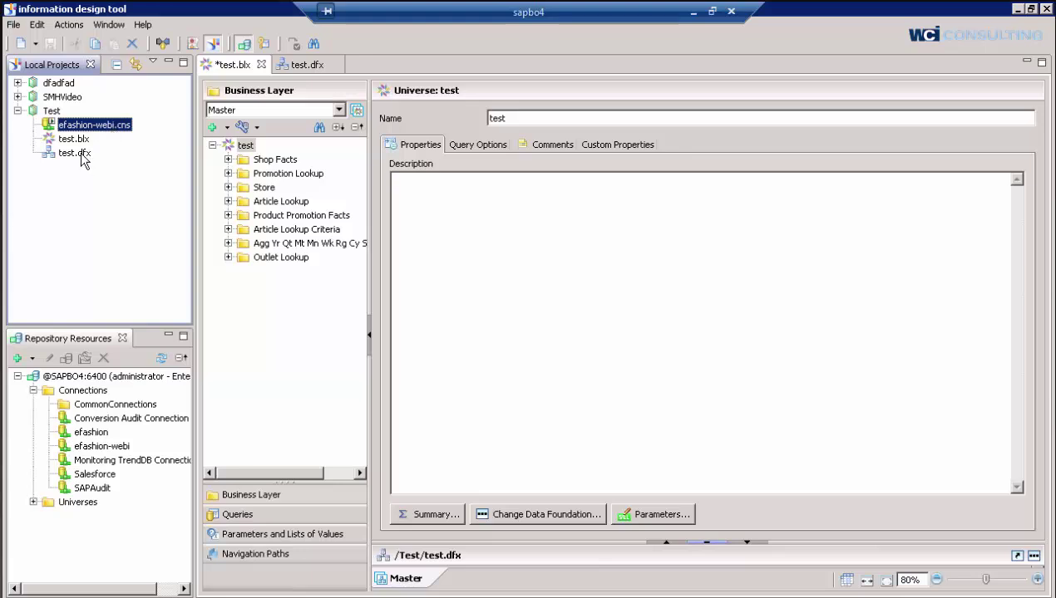
Step: Delete efashion-webi.cns from the Test project, confirming despite the impacted test.dfx resource
{"action": "left_click", "coordinate": [82, 155]}
{"action": "right_click", "coordinate": [84, 126]}
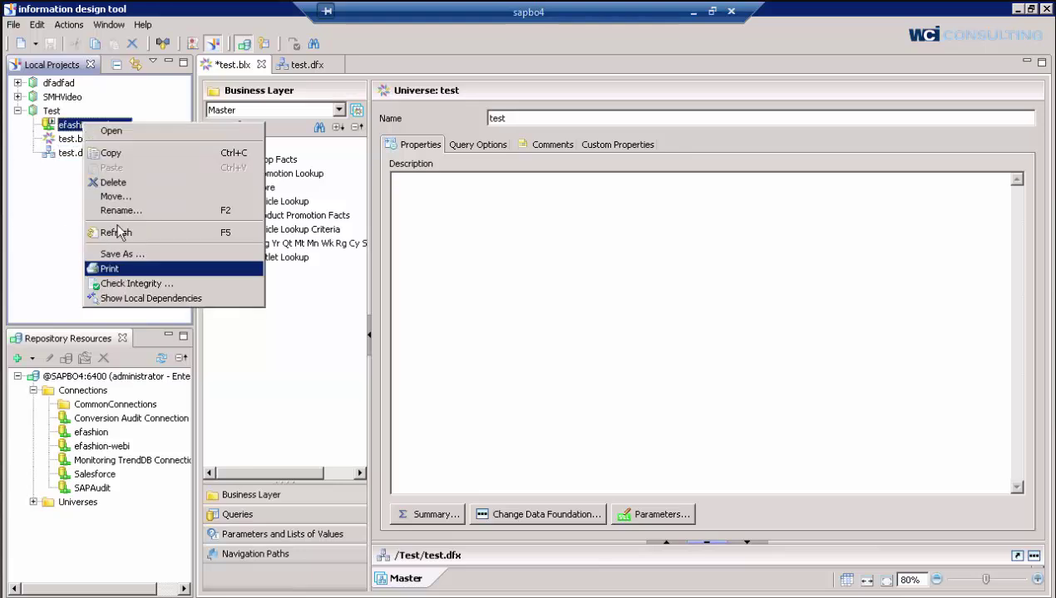
{"action": "left_click", "coordinate": [120, 183]}
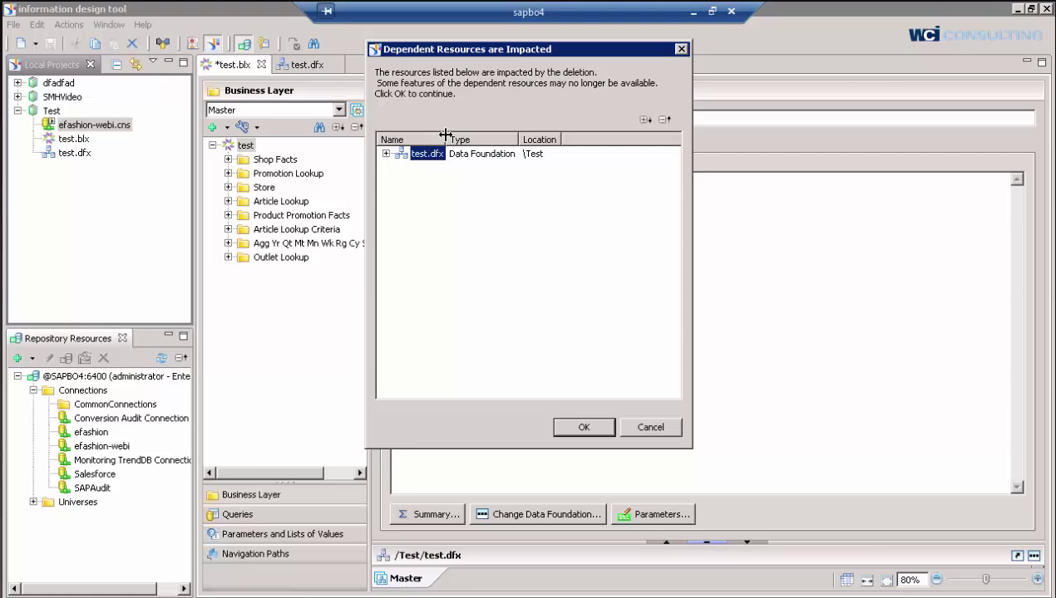
{"action": "left_click_drag", "start_coordinate": [457, 137], "coordinate": [469, 137]}
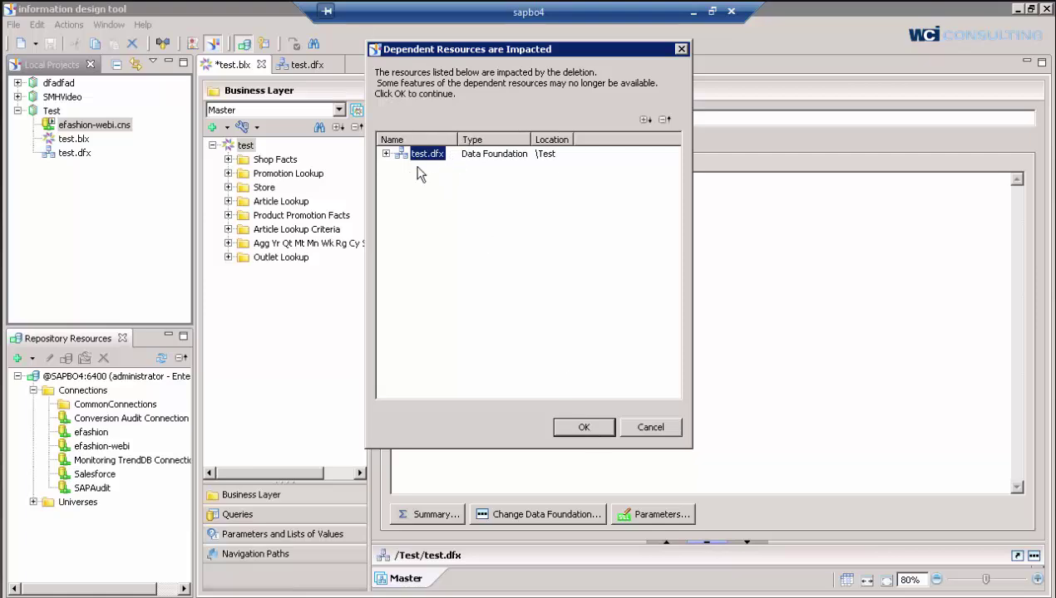
{"action": "left_click", "coordinate": [584, 427]}
{"action": "left_click", "coordinate": [76, 141]}
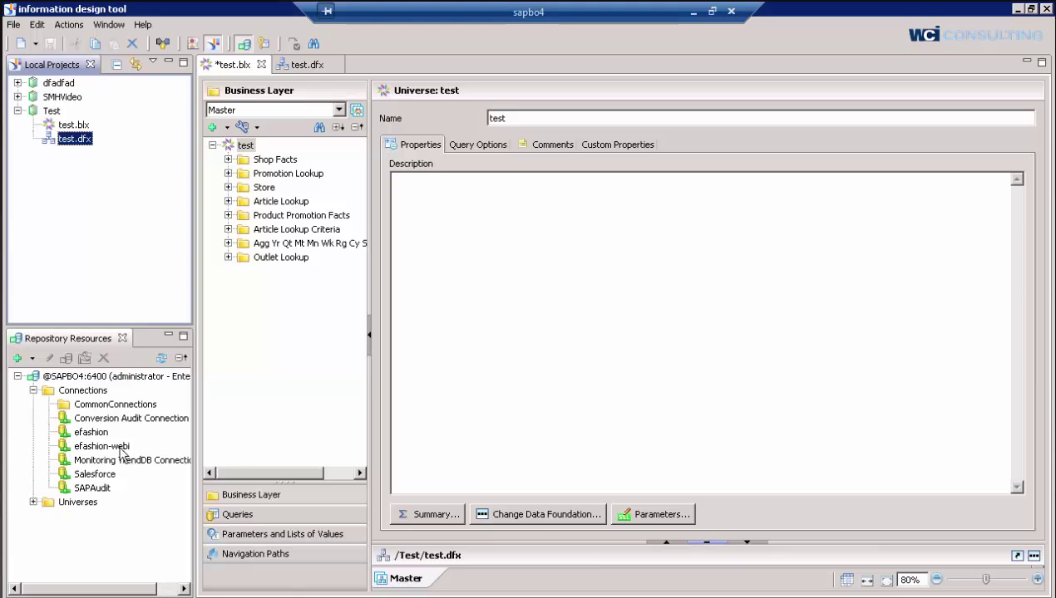
Step: Create a relational connection shortcut to the repository's efashion-webi connection in the Test project
{"action": "left_click", "coordinate": [121, 449]}
{"action": "right_click", "coordinate": [120, 450]}
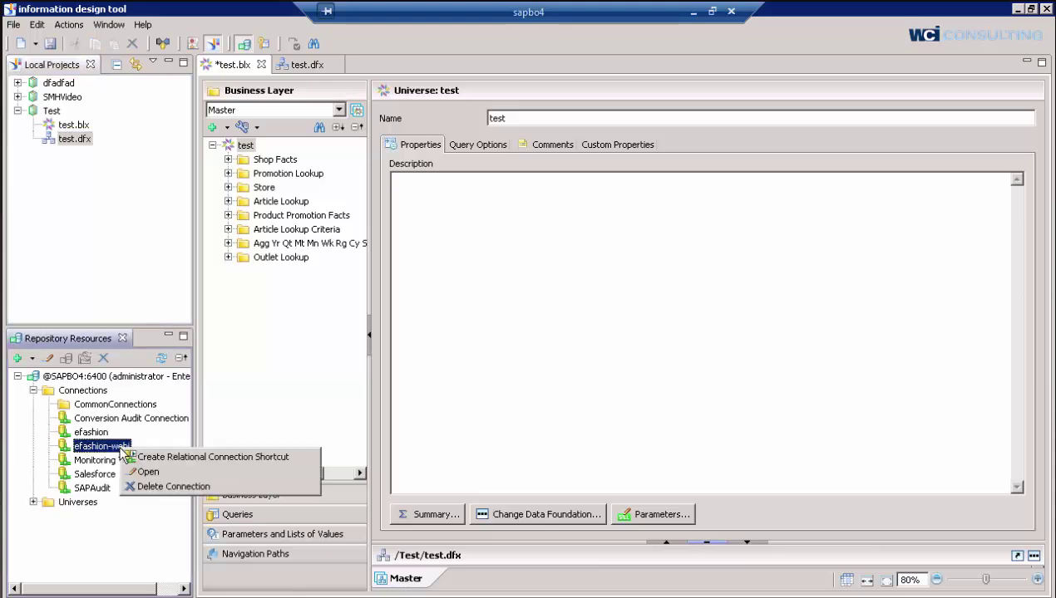
{"action": "left_click", "coordinate": [163, 458]}
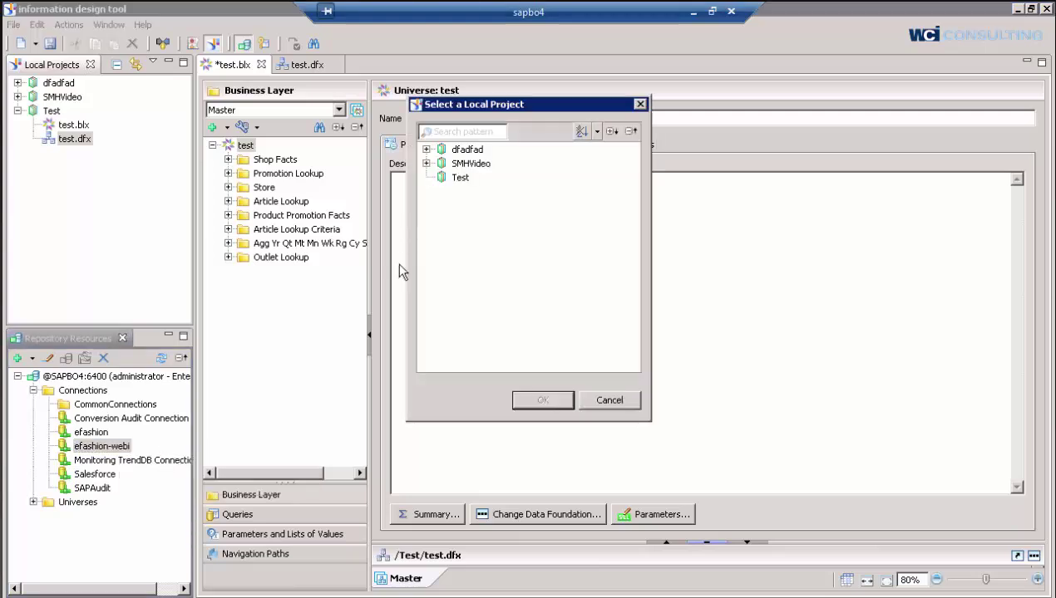
{"action": "left_click", "coordinate": [460, 178]}
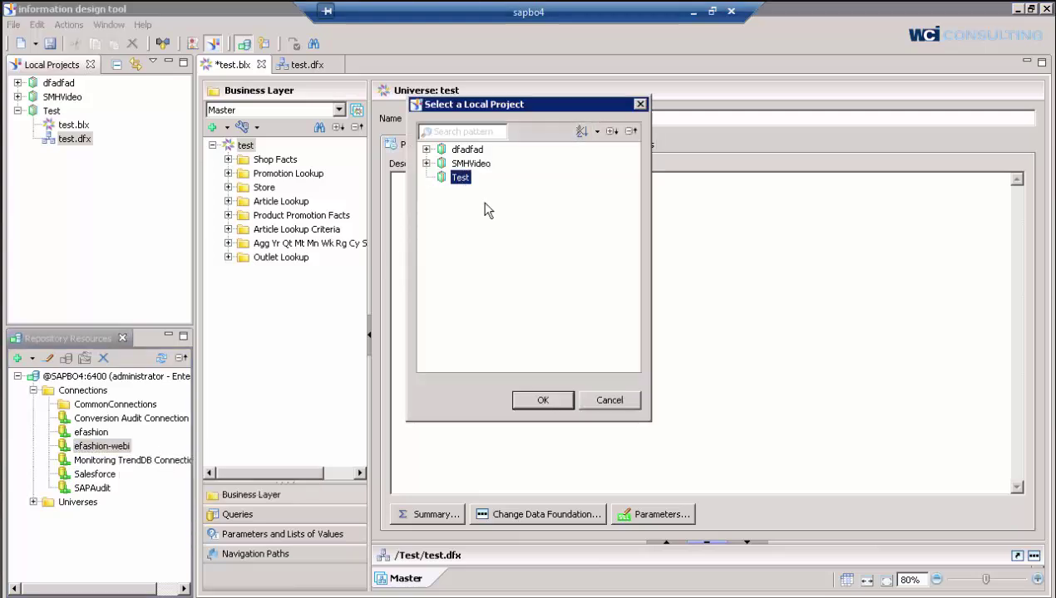
{"action": "left_click", "coordinate": [569, 402]}
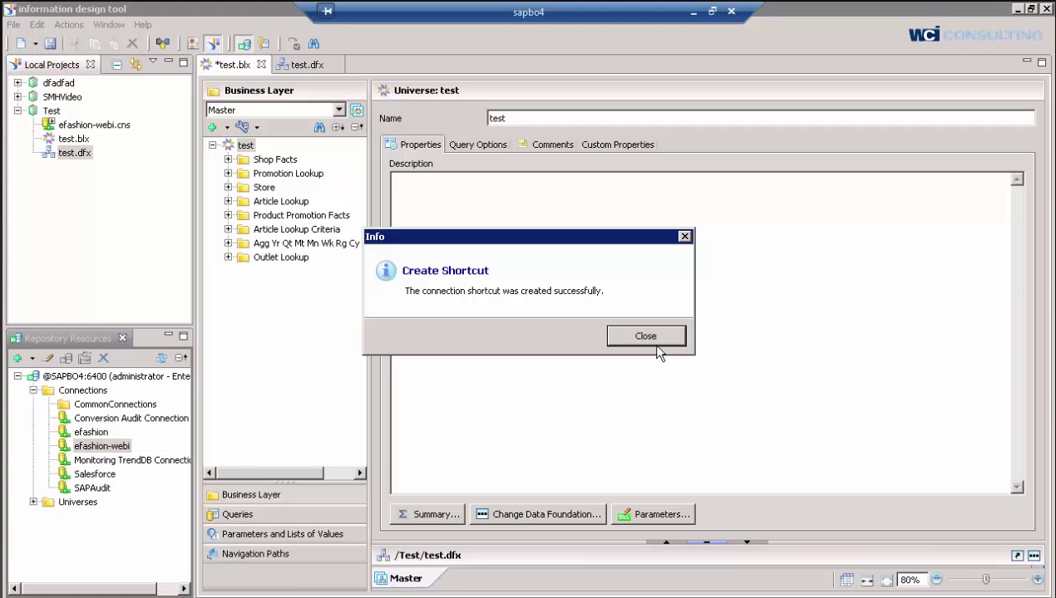
{"action": "left_click", "coordinate": [651, 340]}
Step: Start changing the universe's data foundation to test.dfx, then cancel without changing it
{"action": "left_click", "coordinate": [82, 156]}
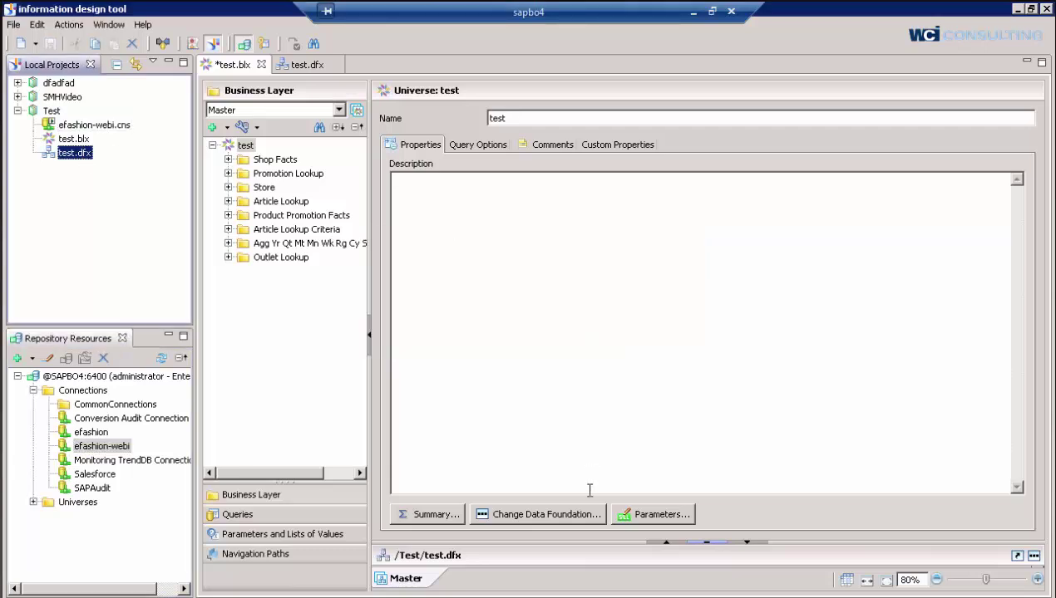
{"action": "left_click", "coordinate": [587, 515]}
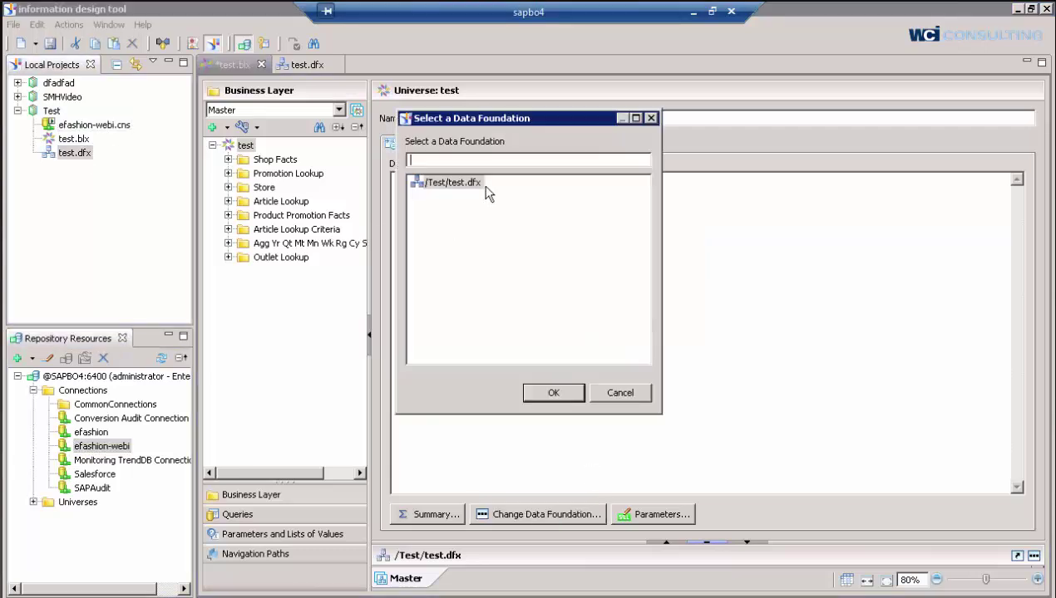
{"action": "left_click", "coordinate": [619, 394]}
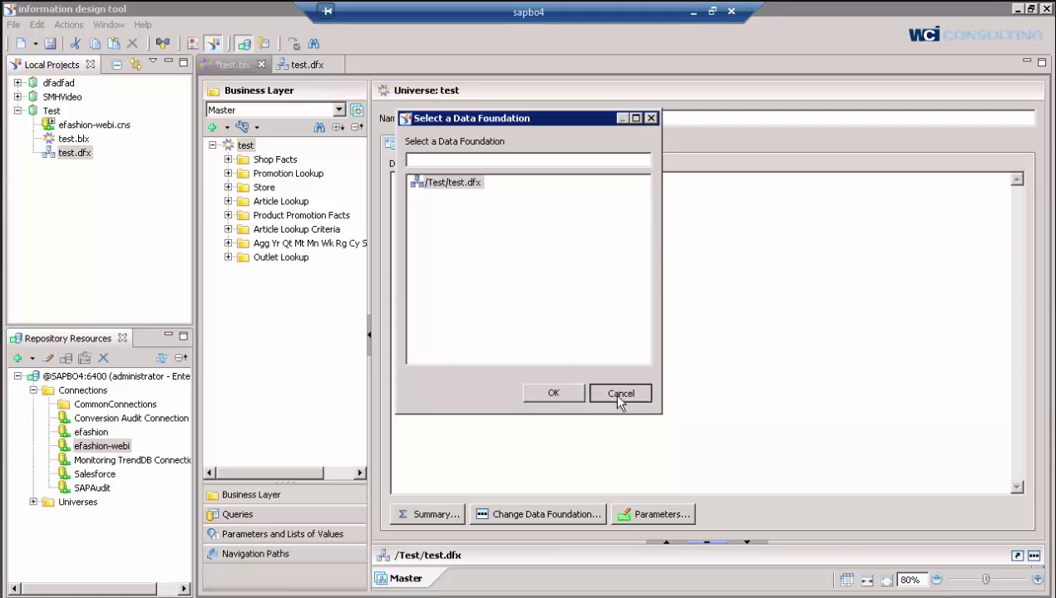
{"action": "left_click", "coordinate": [83, 124]}
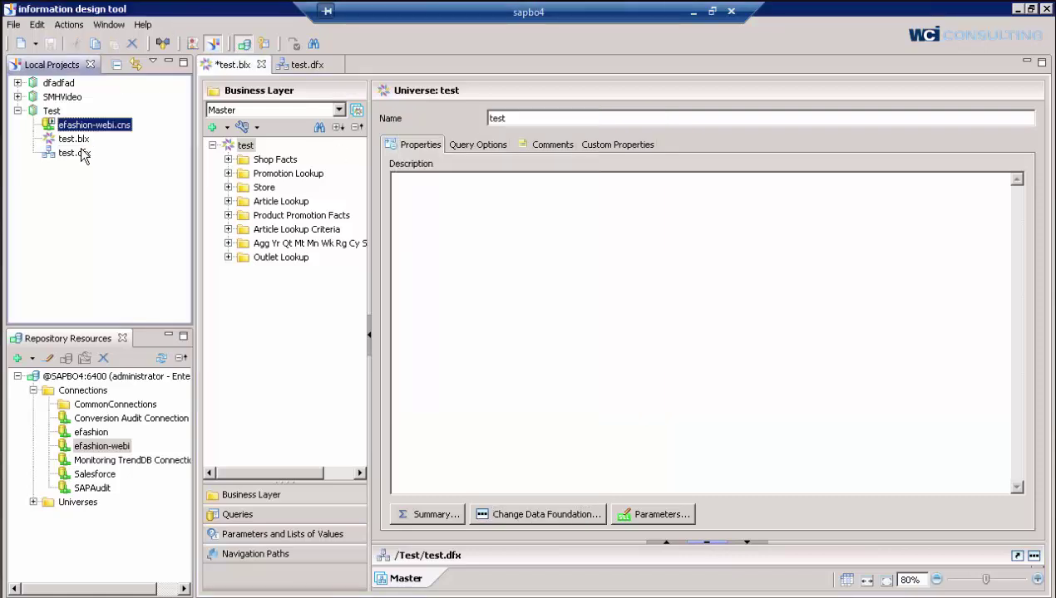
Step: Open test.dfx and change its connection to efashion-webi.cns
{"action": "double_click", "coordinate": [82, 154]}
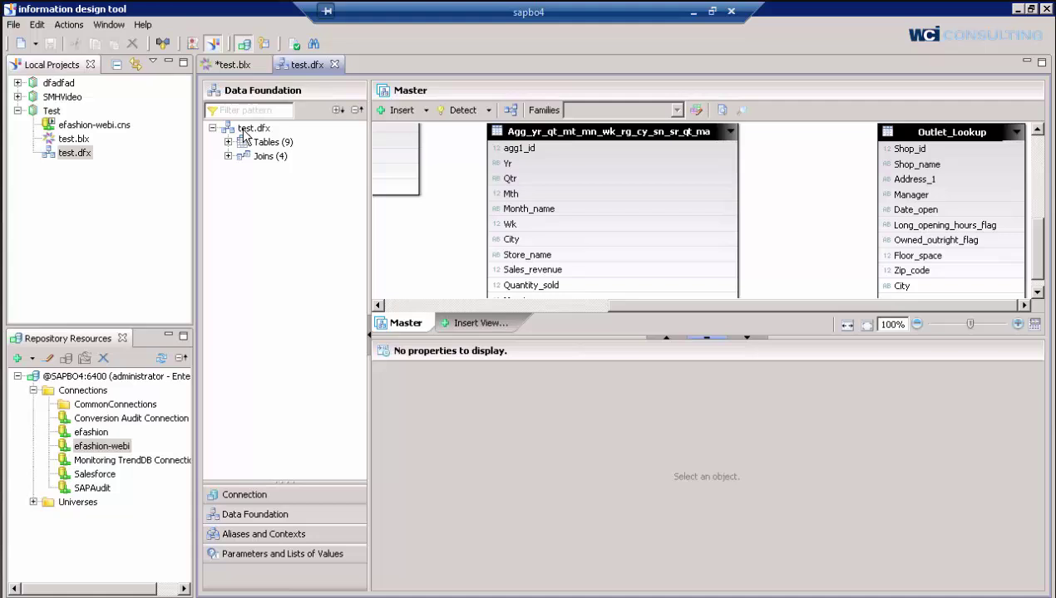
{"action": "left_click", "coordinate": [229, 129]}
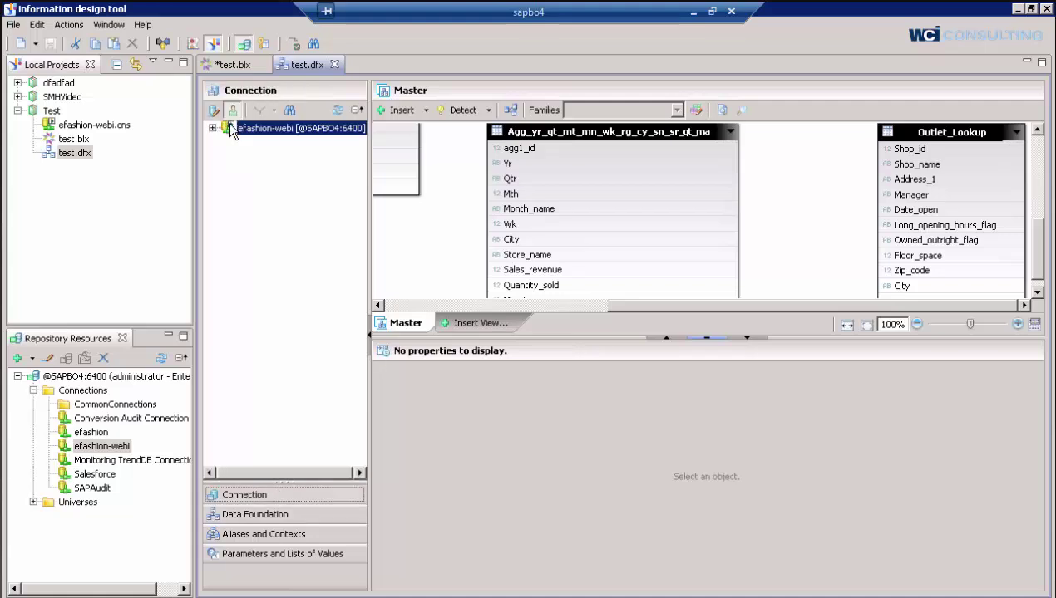
{"action": "left_click", "coordinate": [214, 110]}
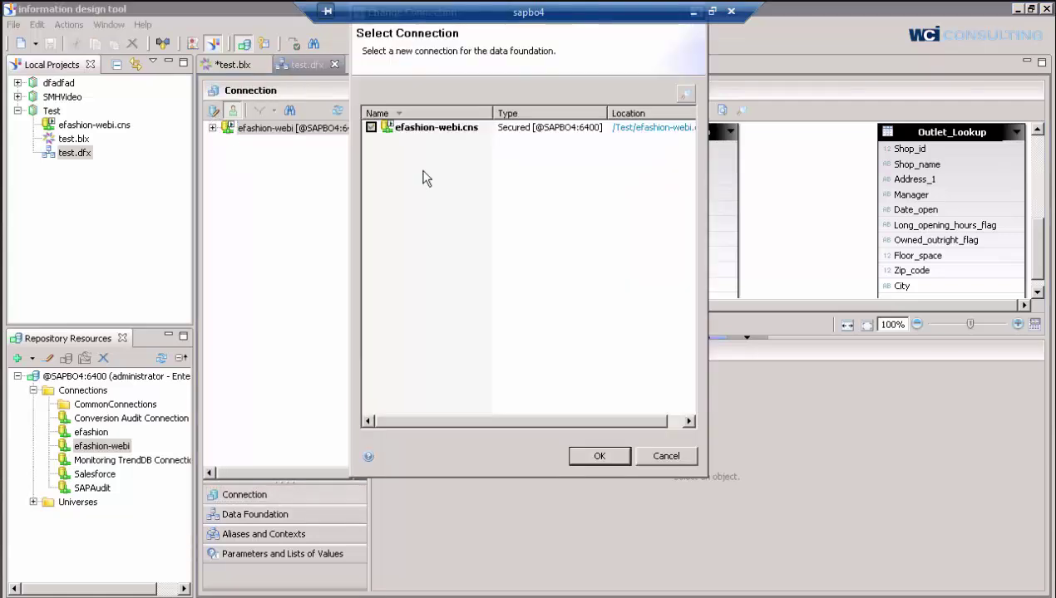
{"action": "left_click", "coordinate": [370, 127]}
{"action": "left_click", "coordinate": [466, 131]}
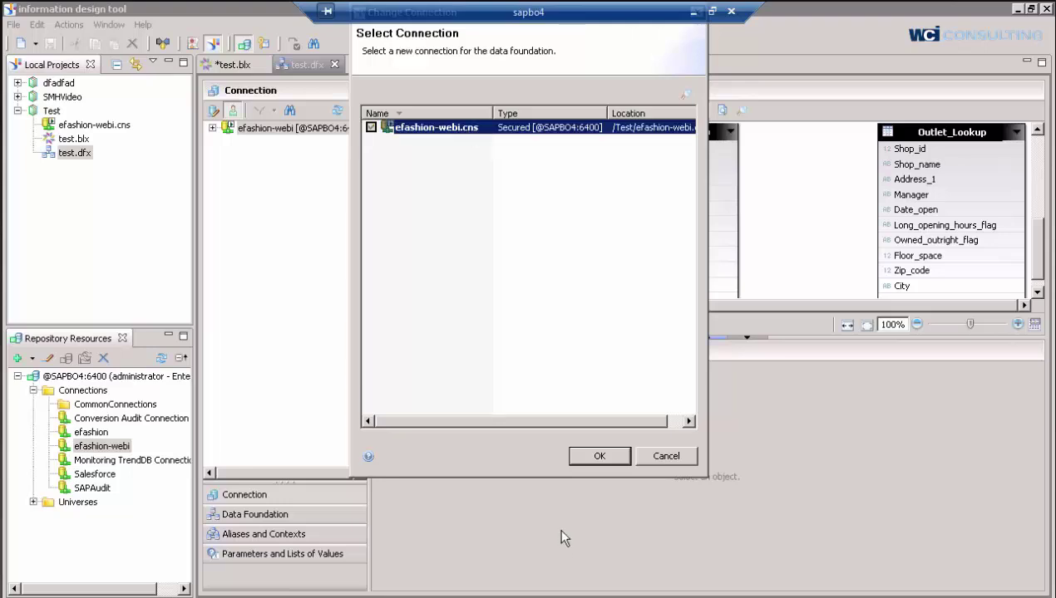
{"action": "left_click", "coordinate": [588, 453]}
Step: Reapply efashion-webi.cns as the data foundation's connection and return to the test.blx tab
{"action": "left_click", "coordinate": [214, 110]}
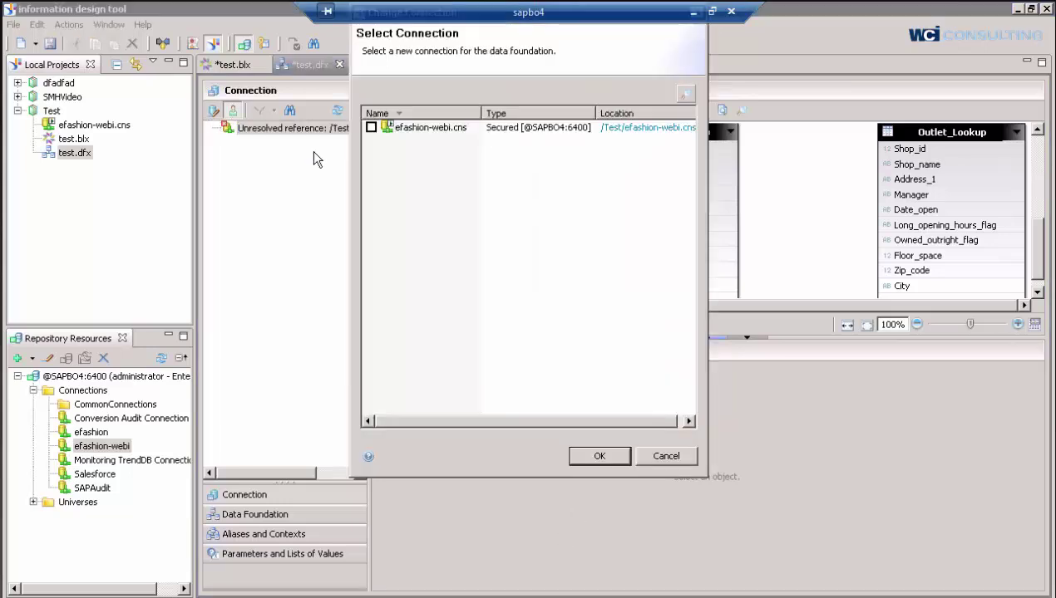
{"action": "left_click", "coordinate": [371, 127]}
{"action": "left_click", "coordinate": [590, 458]}
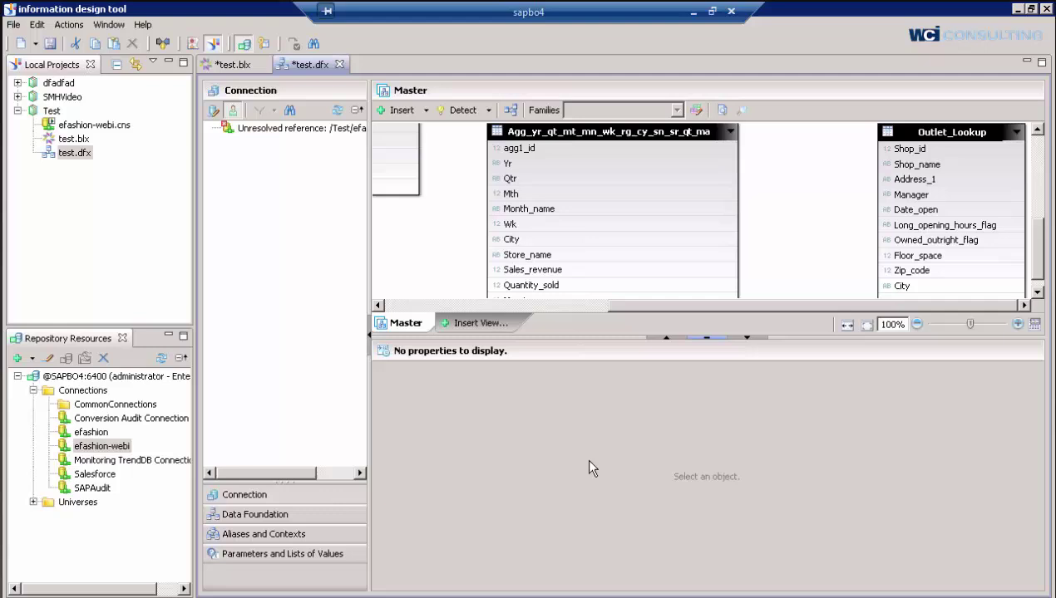
{"action": "left_click", "coordinate": [240, 66]}
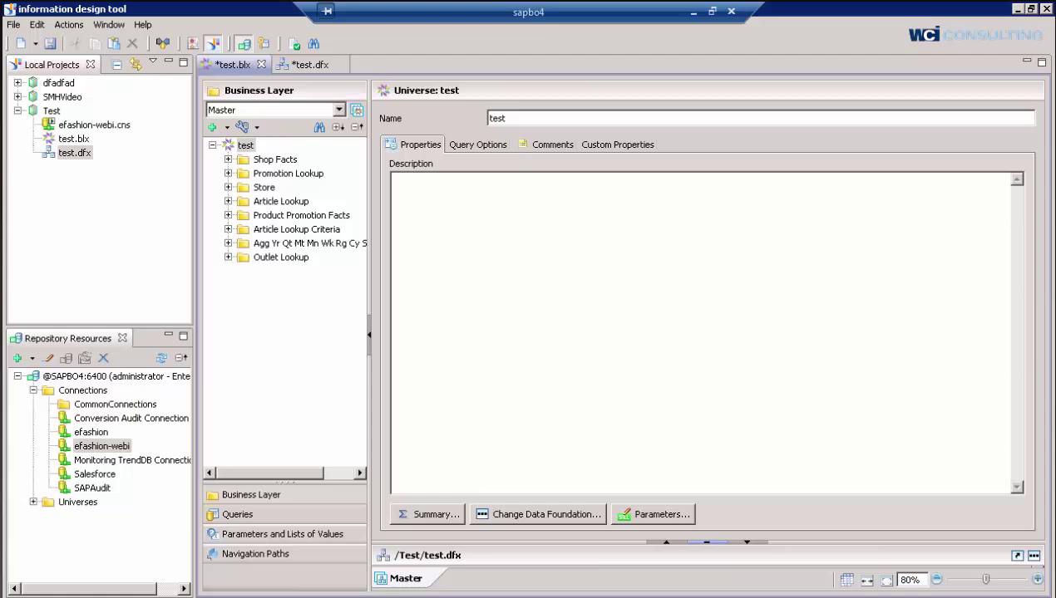
Step: In Windows Explorer, open System32 and launch the odbcad32 ODBC administrator
{"action": "key", "text": "alt+Tab"}
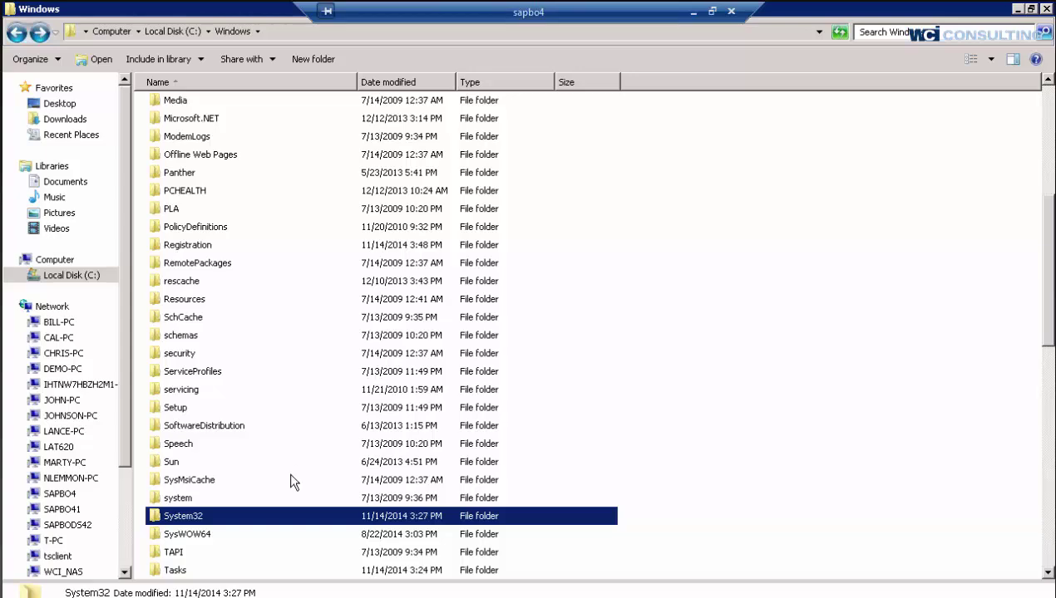
{"action": "double_click", "coordinate": [263, 518]}
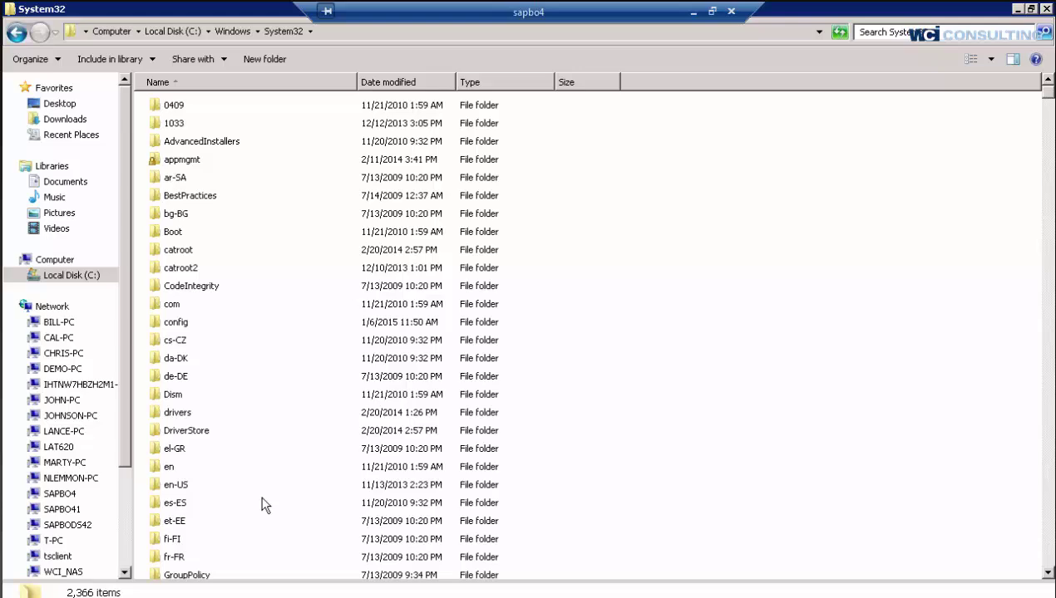
{"action": "left_click", "coordinate": [150, 464]}
{"action": "type", "text": "ob"}
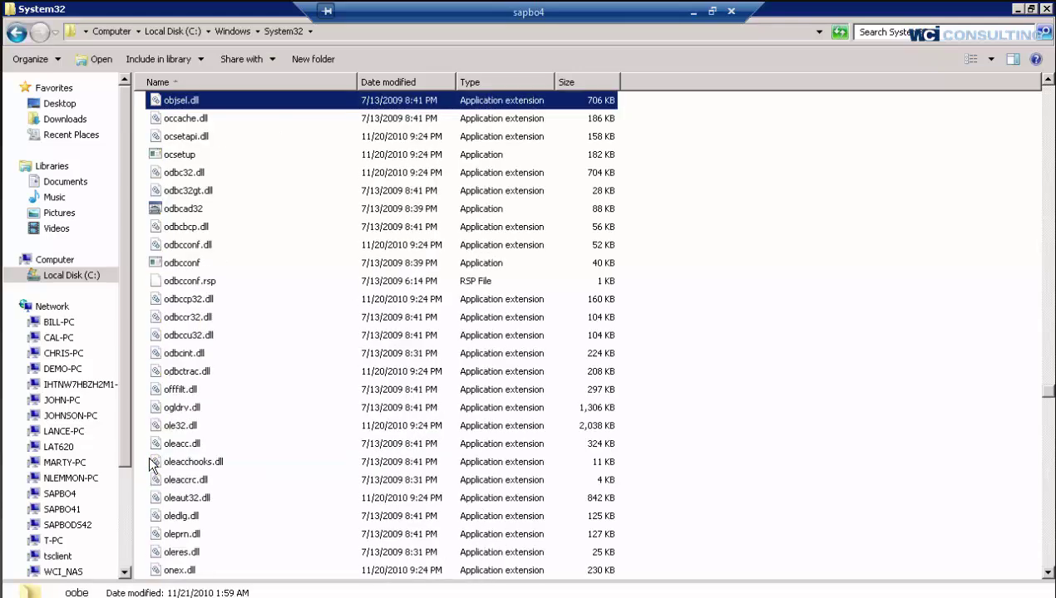
{"action": "right_click", "coordinate": [182, 212]}
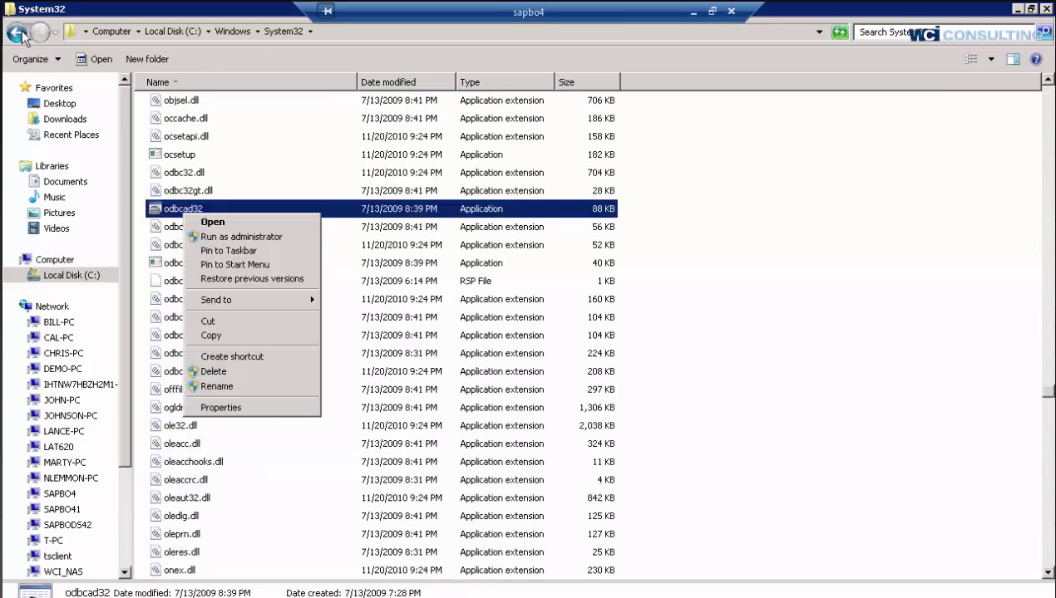
{"action": "left_click", "coordinate": [200, 218]}
Step: Navigate up to Local Disk (C:), open Program Files, then return to Information Design Tool
{"action": "key", "text": "BackSpace"}
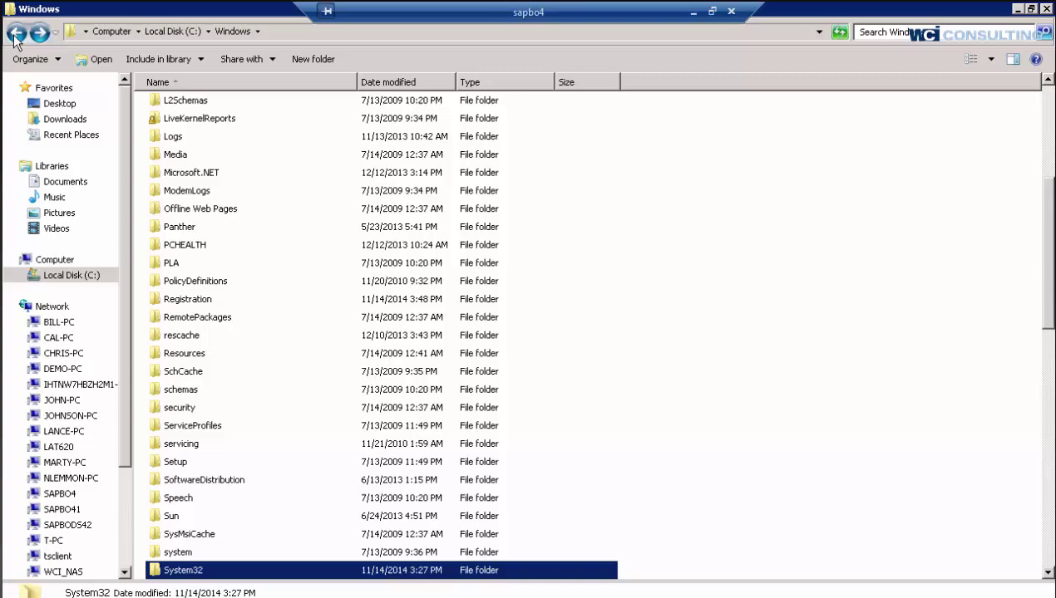
{"action": "key", "text": "BackSpace"}
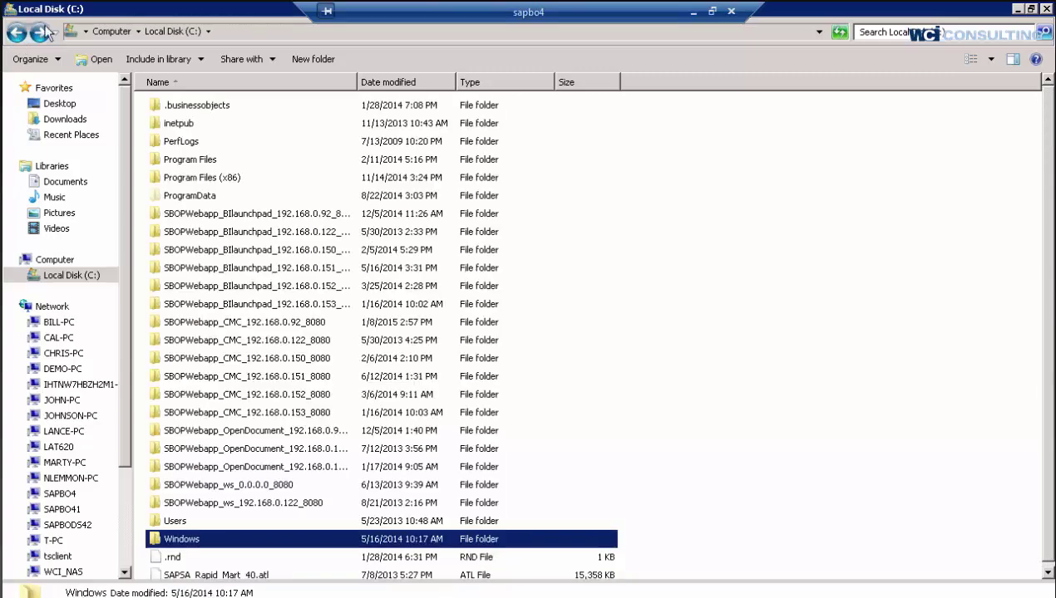
{"action": "left_click", "coordinate": [16, 32]}
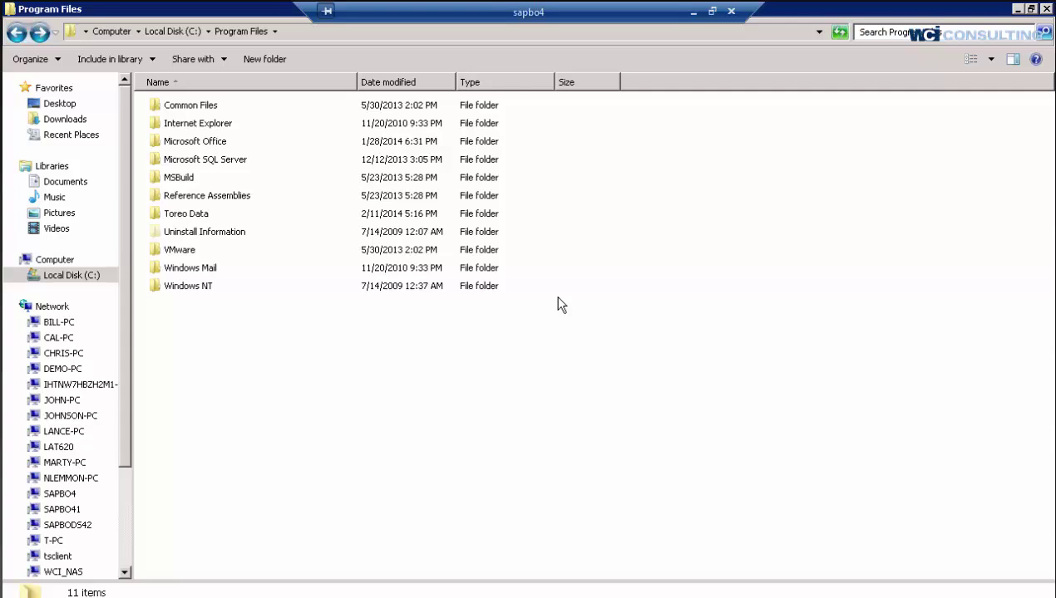
{"action": "key", "text": "alt+Tab"}
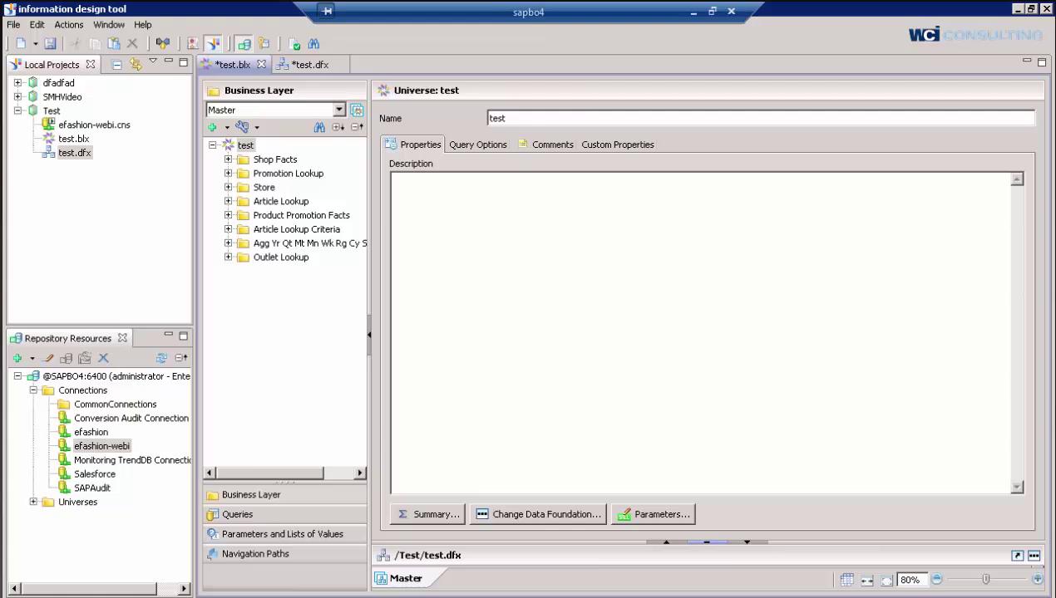
Step: Switch to the test.dfx tab, scroll the canvas to the top, and open Edit Families
{"action": "left_click", "coordinate": [621, 326]}
{"action": "left_click", "coordinate": [300, 65]}
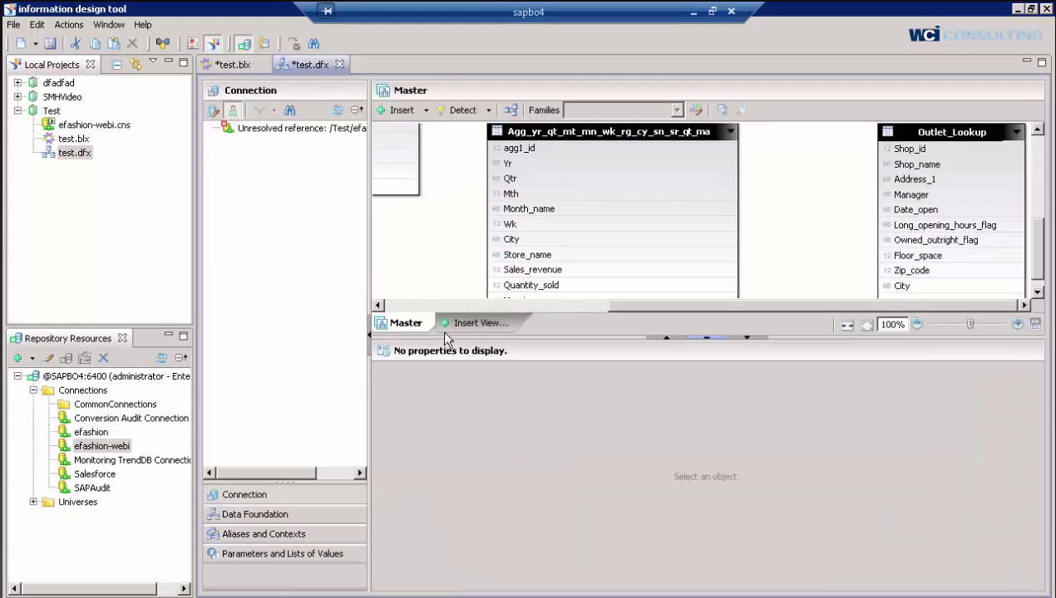
{"action": "left_click_drag", "start_coordinate": [409, 305], "coordinate": [627, 322]}
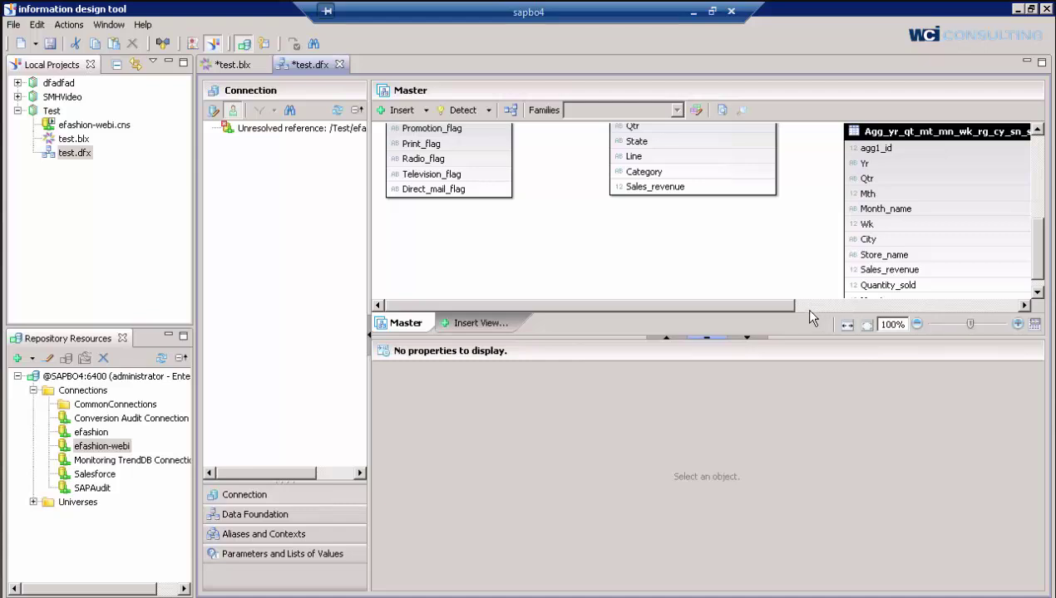
{"action": "scroll", "coordinate": [744, 260], "scroll_direction": "up", "scroll_amount": 5}
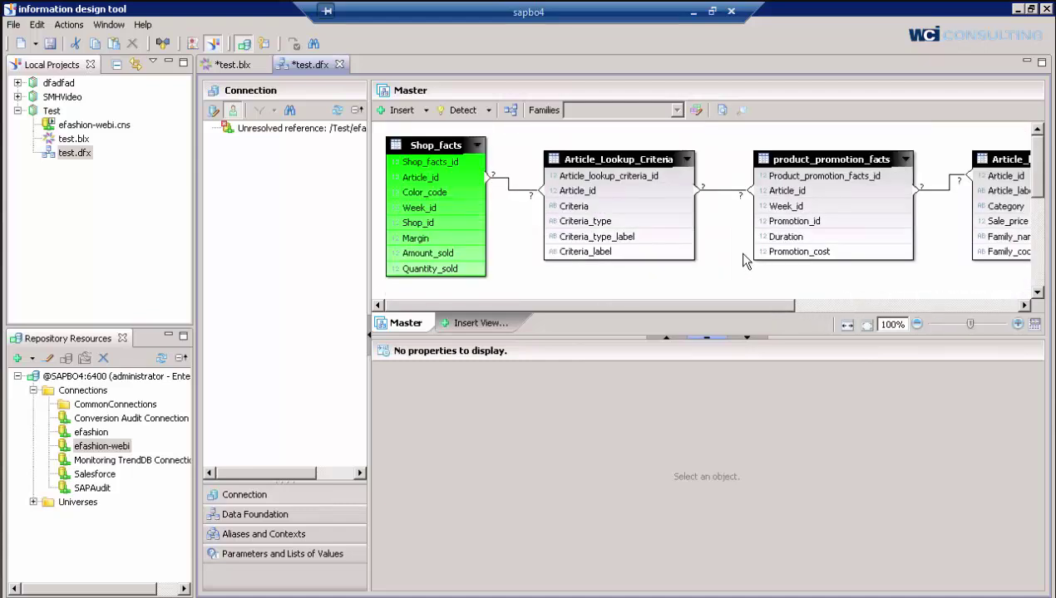
{"action": "left_click", "coordinate": [722, 111]}
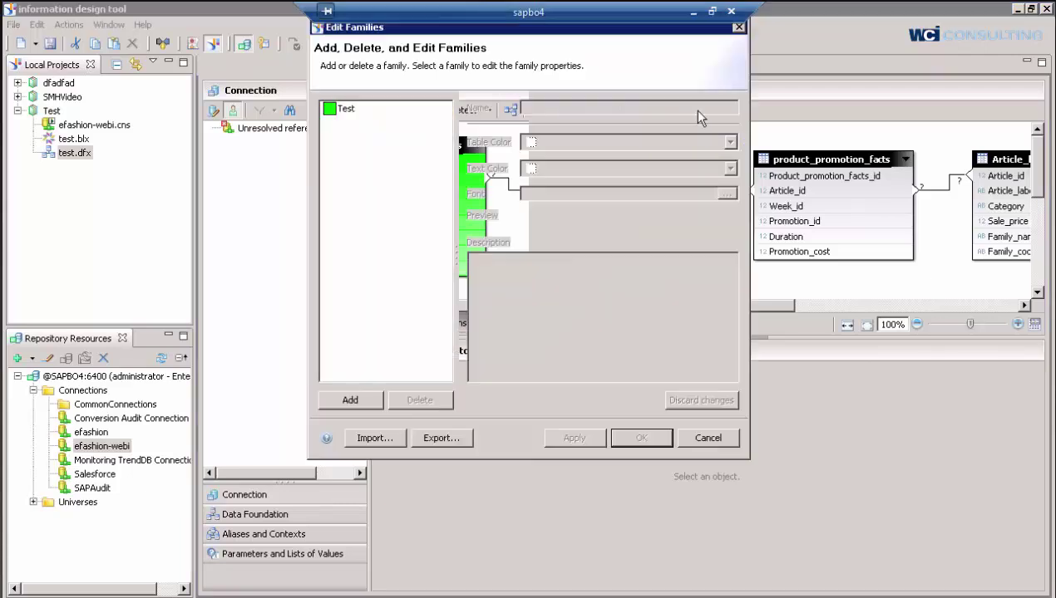
Step: Add New Family 1 alongside the Test family with Sky Blue (0,204,255) table colour
{"action": "left_click", "coordinate": [357, 117]}
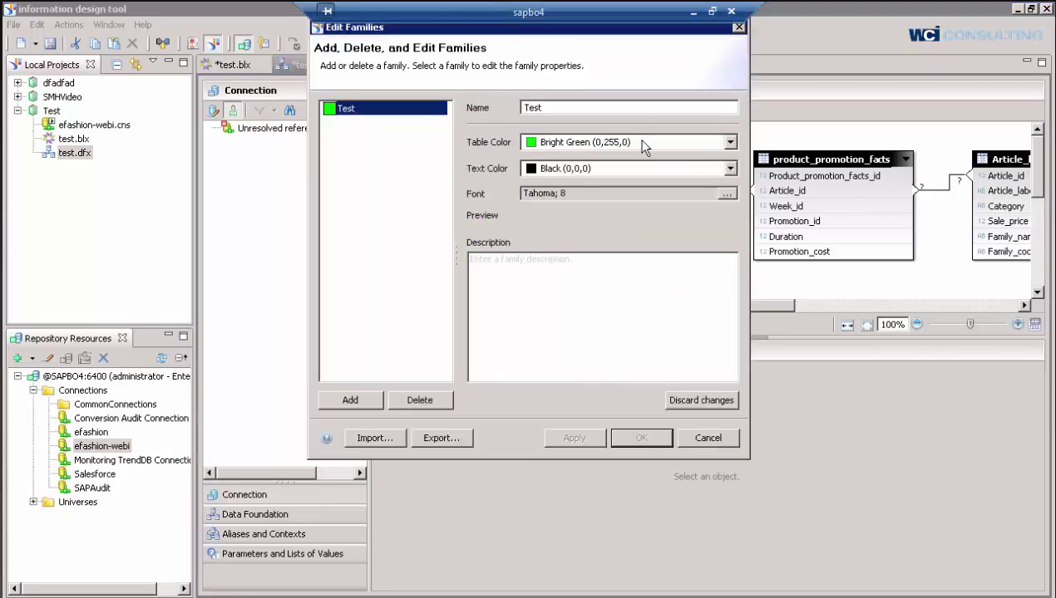
{"action": "left_click", "coordinate": [371, 403]}
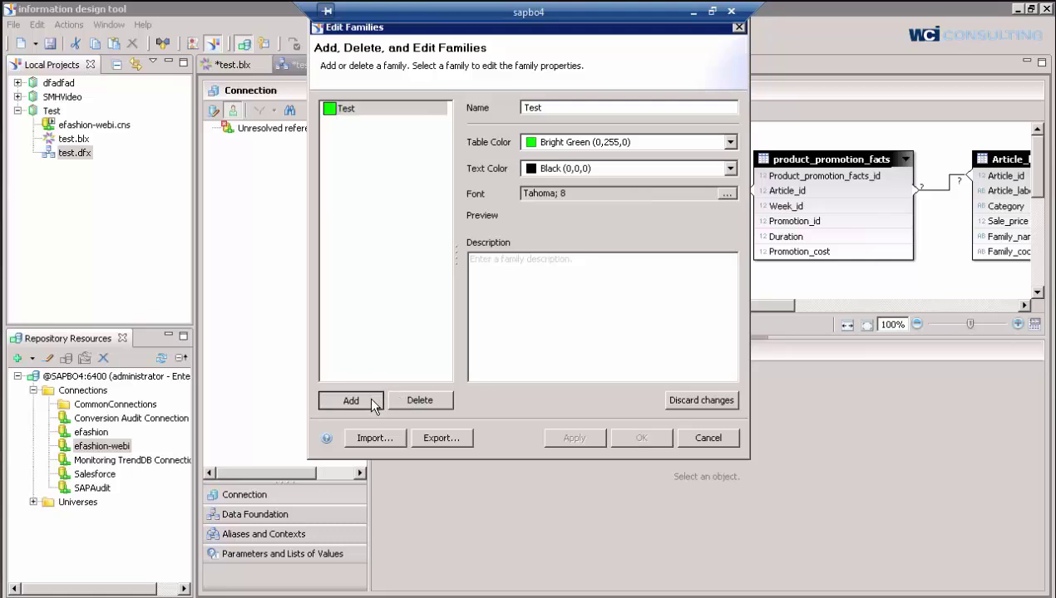
{"action": "left_click", "coordinate": [729, 143]}
{"action": "left_click", "coordinate": [617, 218]}
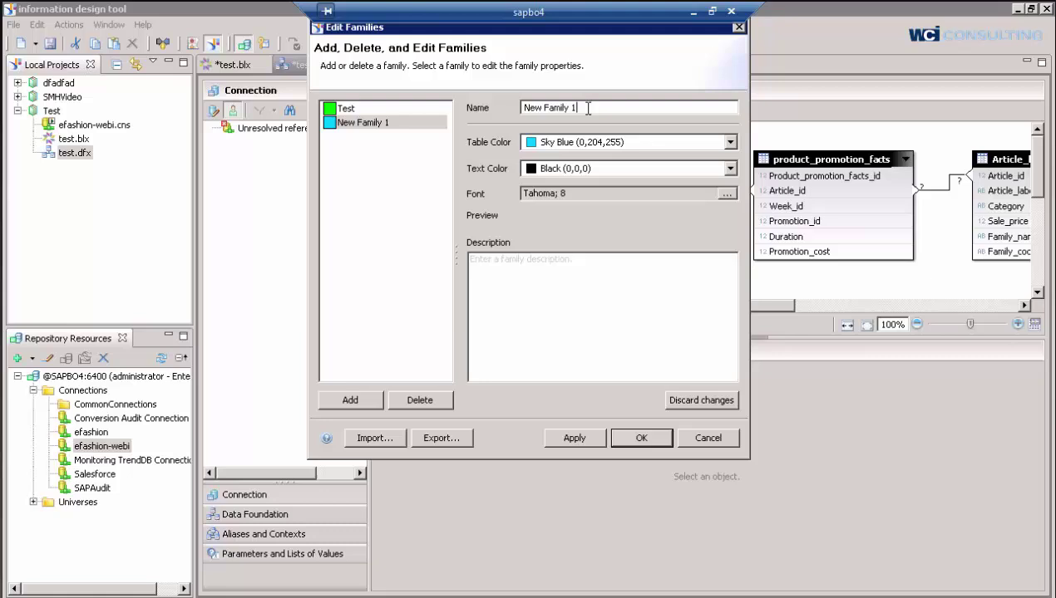
{"action": "double_click", "coordinate": [573, 108]}
Step: Save the families and put the Article_Lookup_Criteria table into New Family 1, turning it sky blue
{"action": "left_click", "coordinate": [630, 436]}
{"action": "left_click", "coordinate": [621, 176]}
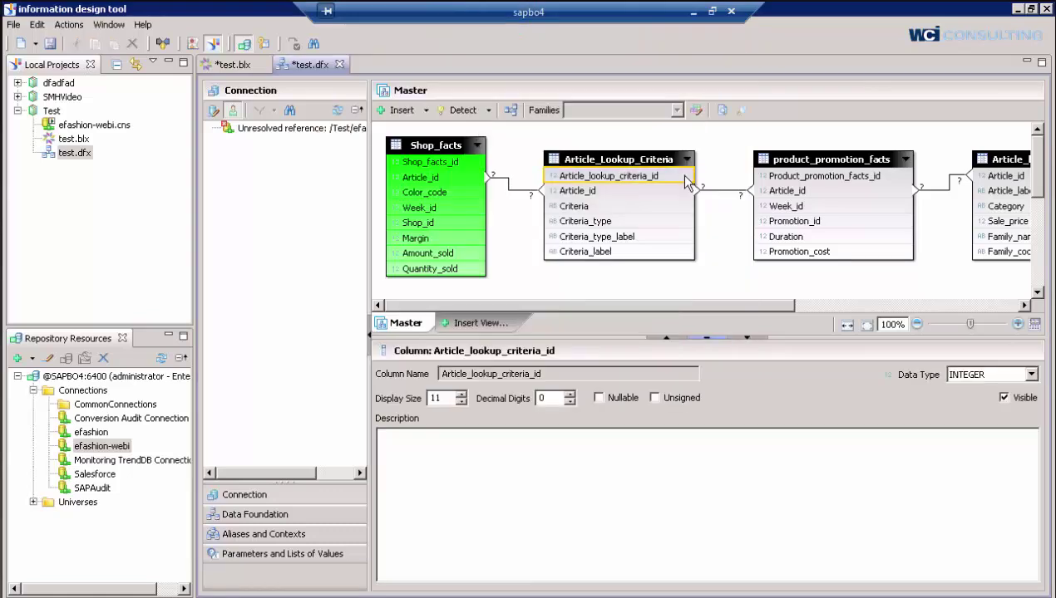
{"action": "left_click", "coordinate": [687, 160]}
{"action": "left_click", "coordinate": [677, 109]}
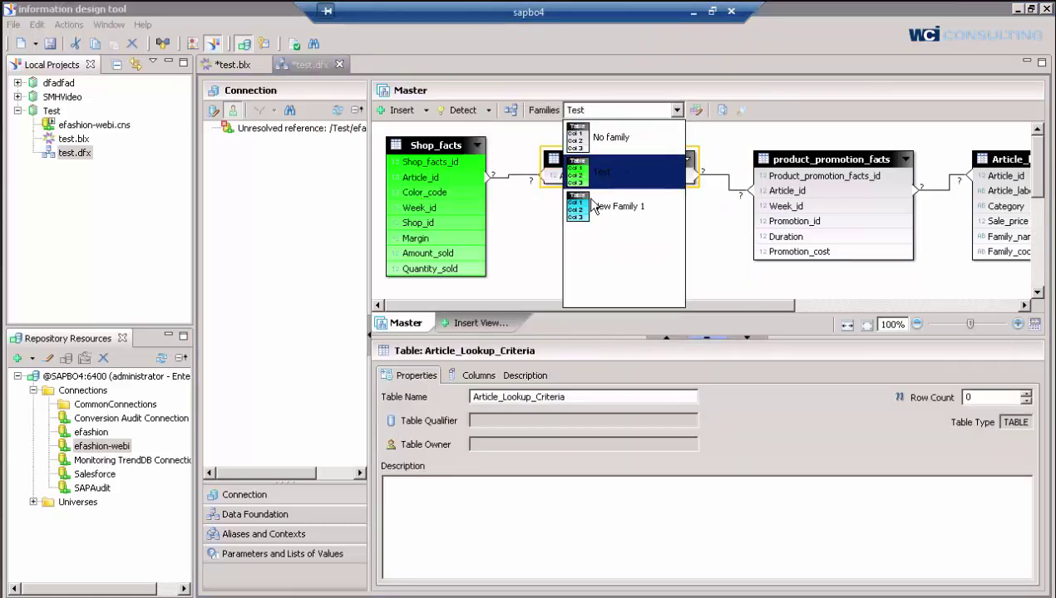
{"action": "left_click", "coordinate": [648, 216]}
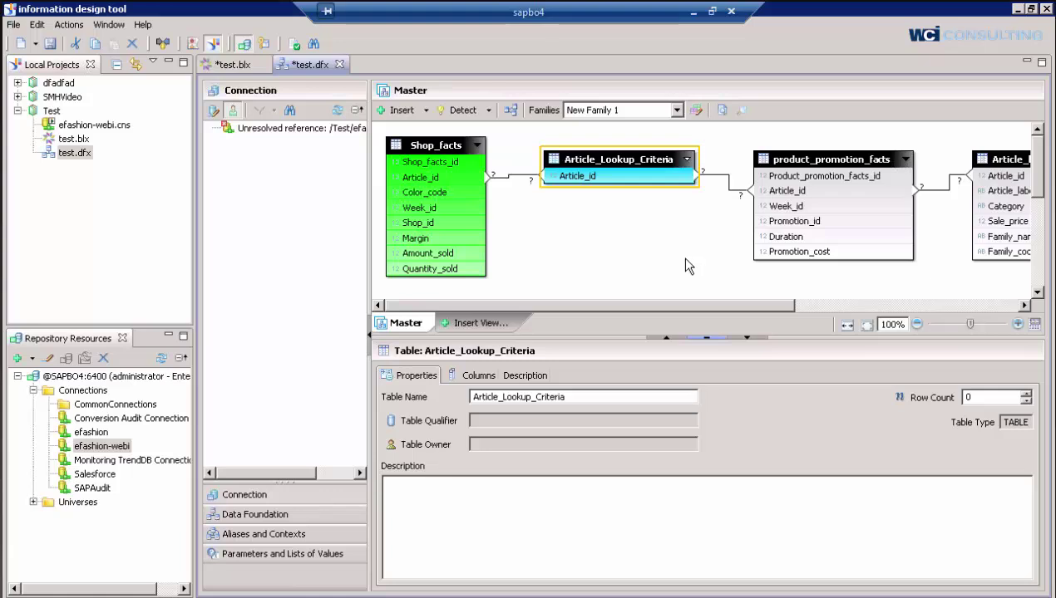
{"action": "left_click", "coordinate": [686, 259]}
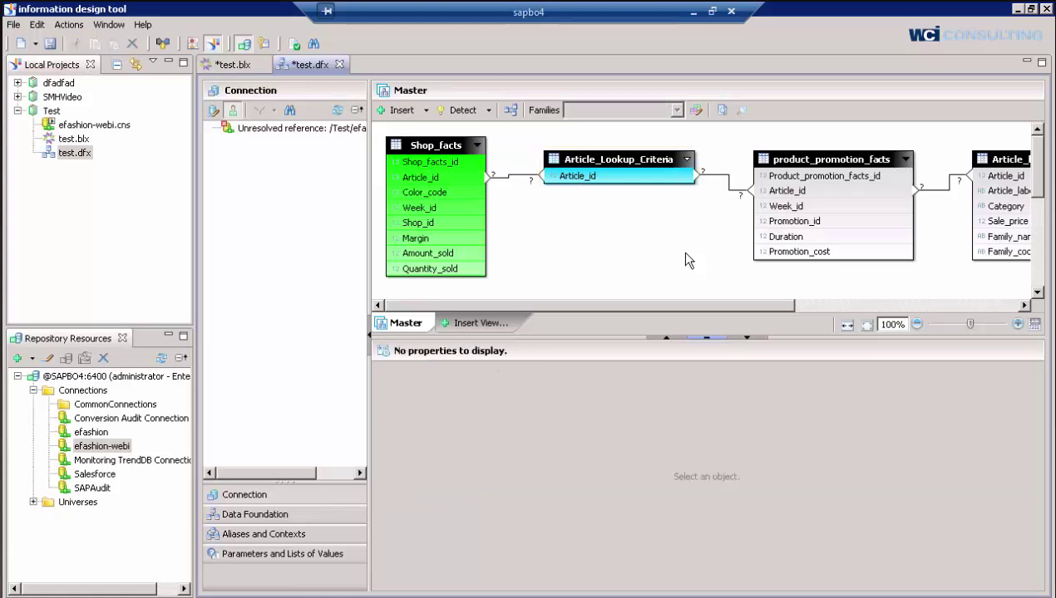
{"action": "left_click", "coordinate": [599, 159]}
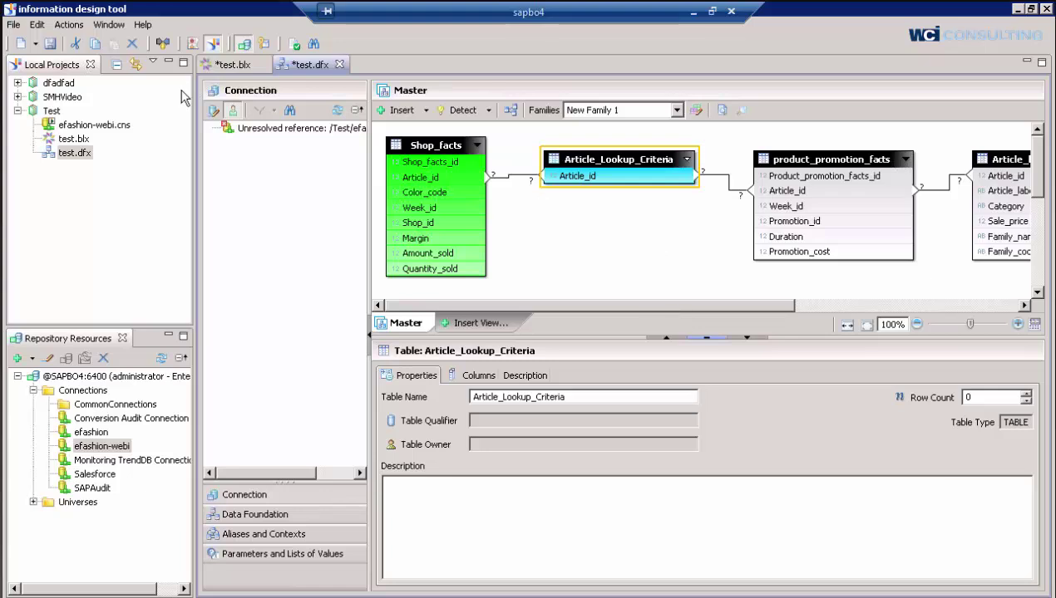
{"action": "left_click", "coordinate": [54, 111]}
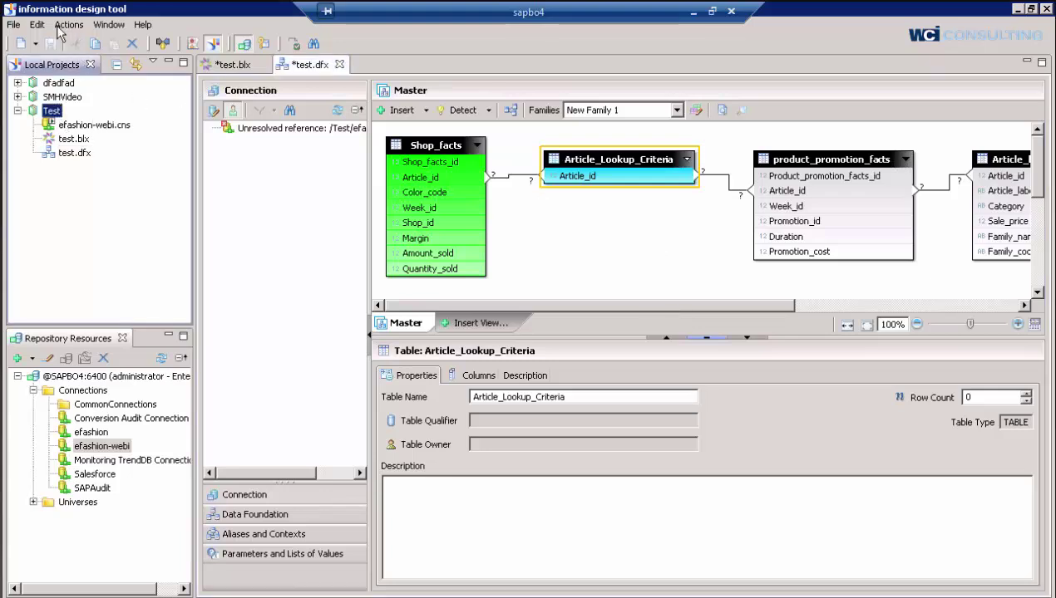
{"action": "left_click", "coordinate": [108, 26]}
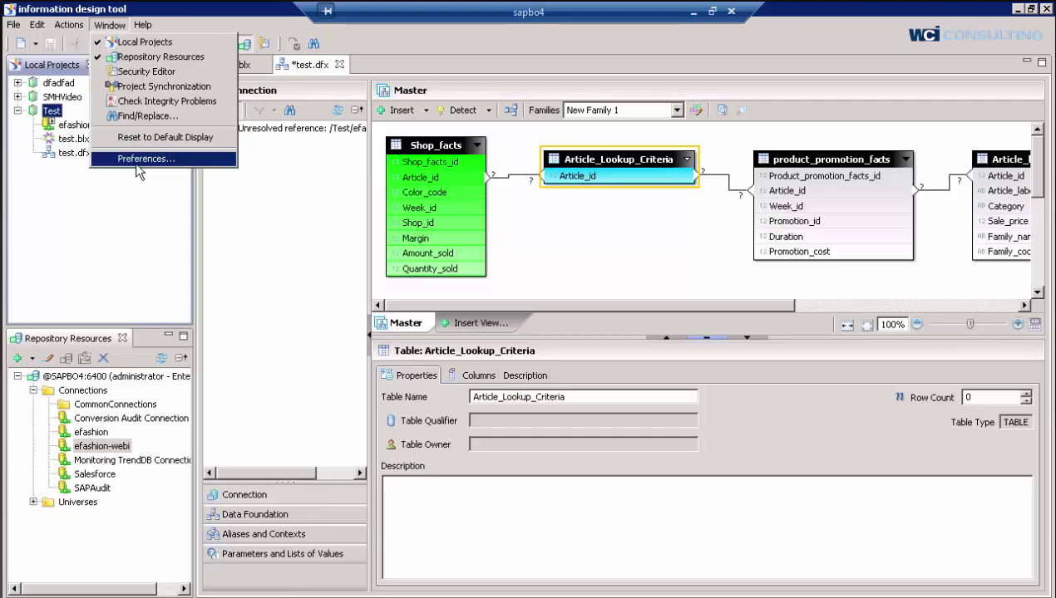
{"action": "left_click", "coordinate": [139, 160]}
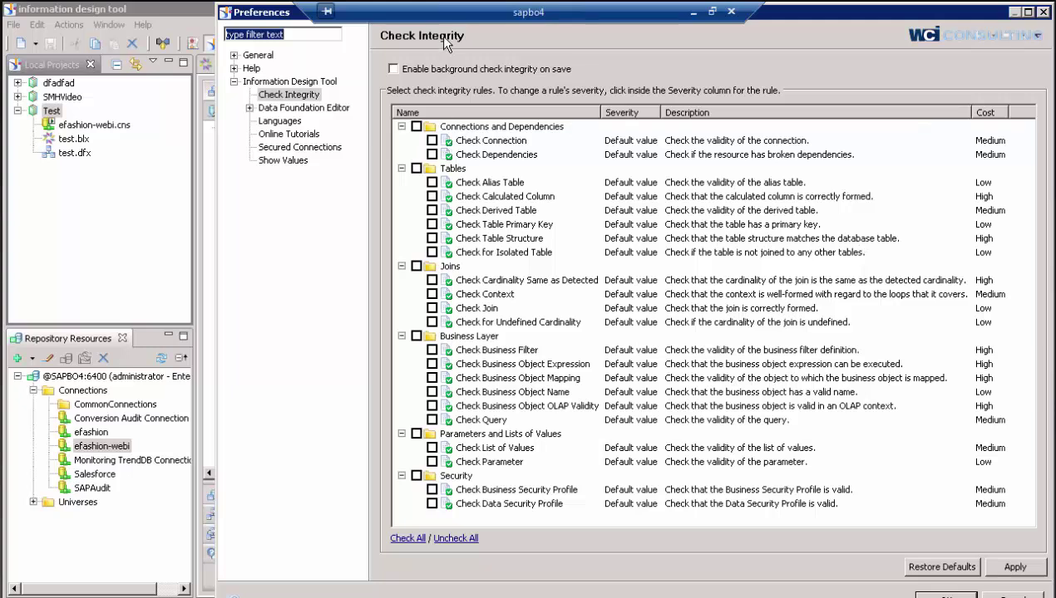
{"action": "left_click", "coordinate": [416, 127]}
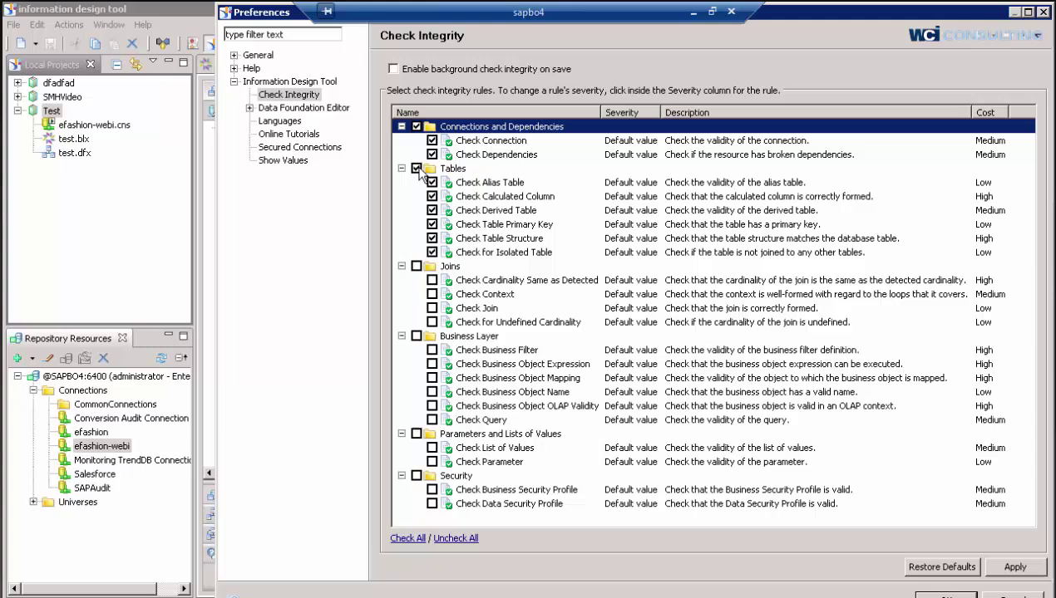
{"action": "left_click", "coordinate": [416, 168]}
{"action": "left_click", "coordinate": [416, 127]}
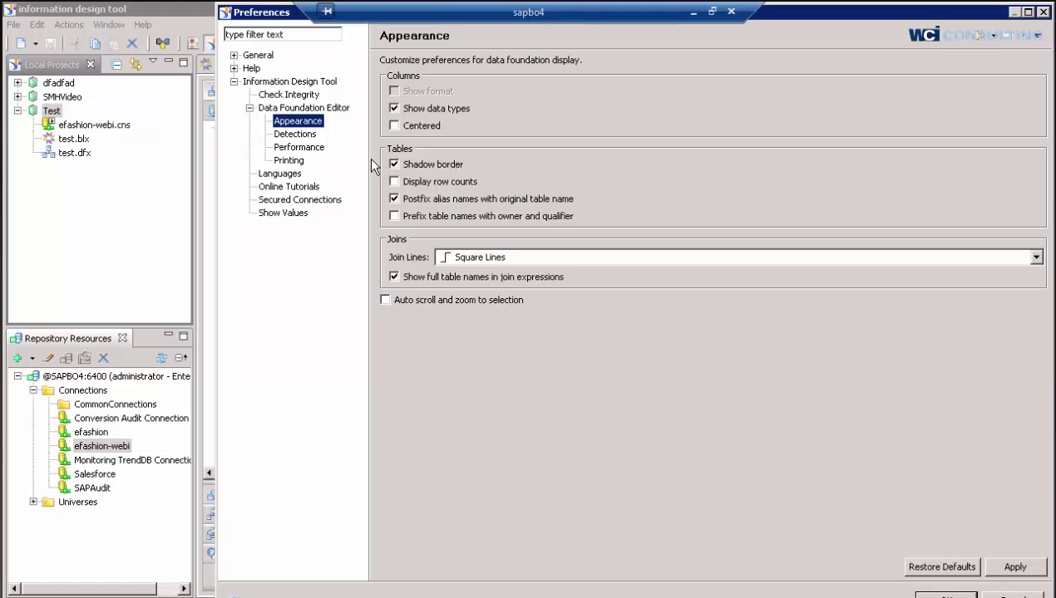
{"action": "left_click", "coordinate": [300, 134]}
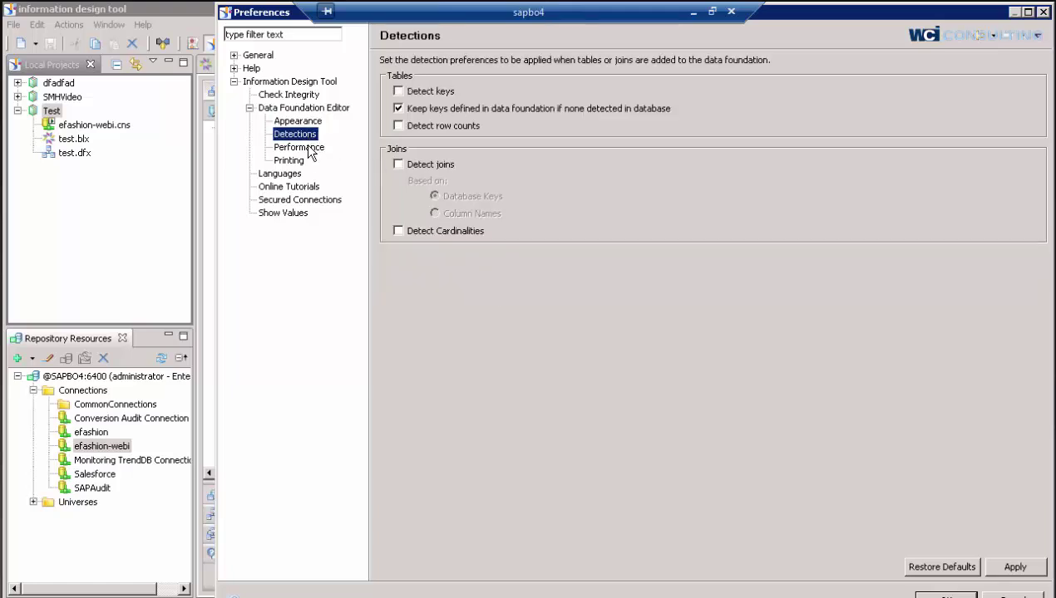
{"action": "left_click", "coordinate": [305, 148]}
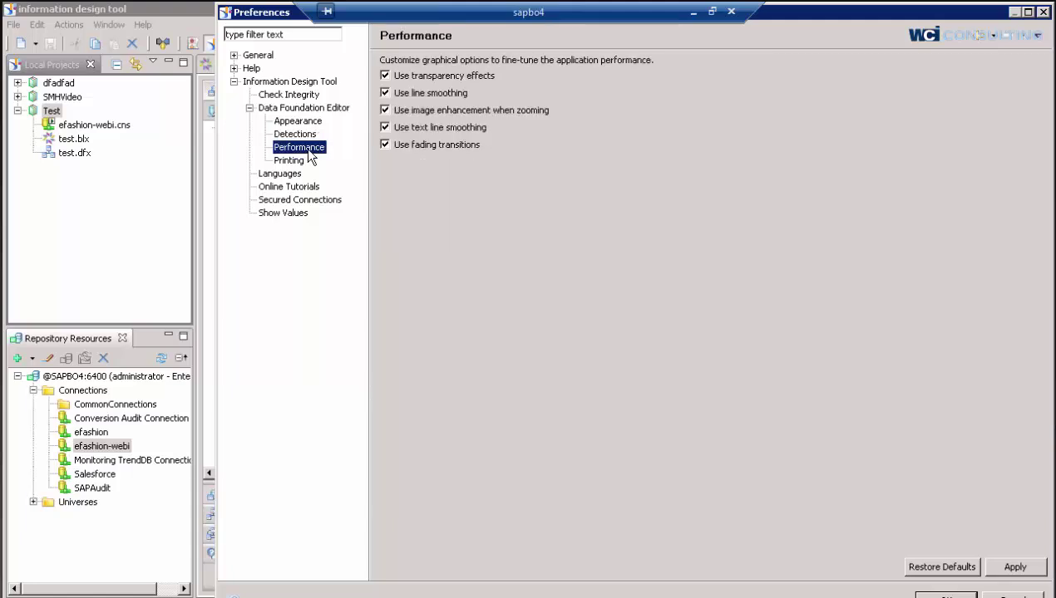
{"action": "left_click", "coordinate": [299, 160]}
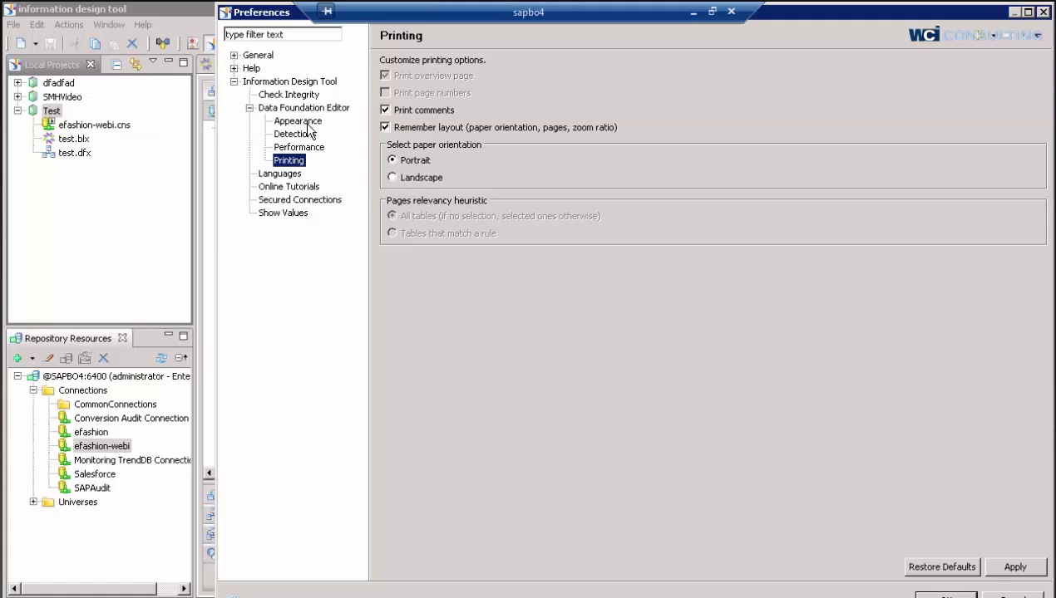
{"action": "left_click", "coordinate": [304, 111]}
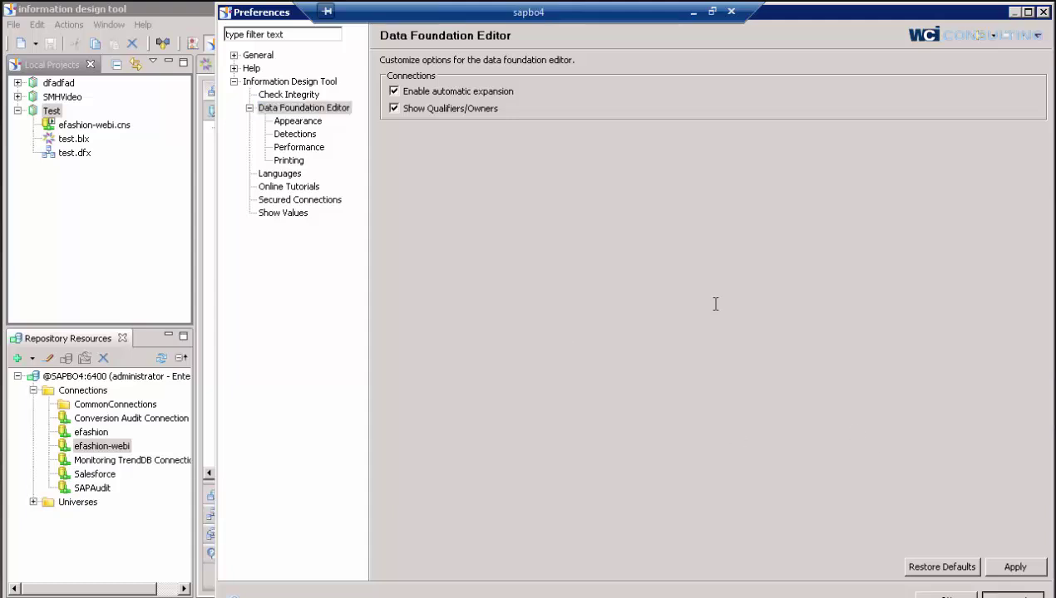
{"action": "key", "text": "Return"}
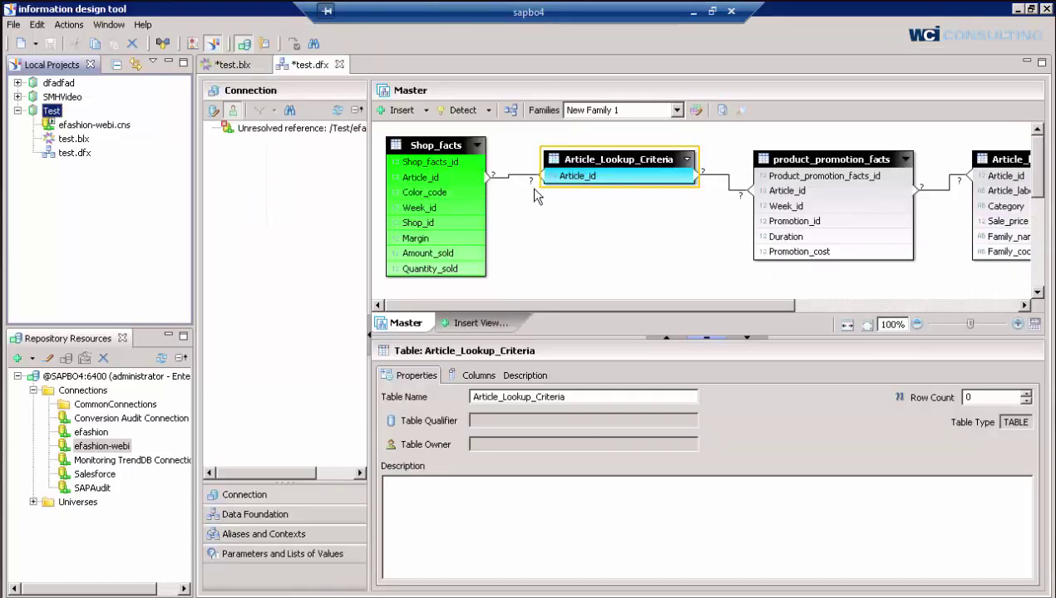
Step: Reopen Window > Preferences at the Data Foundation Editor page
{"action": "left_click", "coordinate": [109, 24]}
{"action": "left_click", "coordinate": [146, 157]}
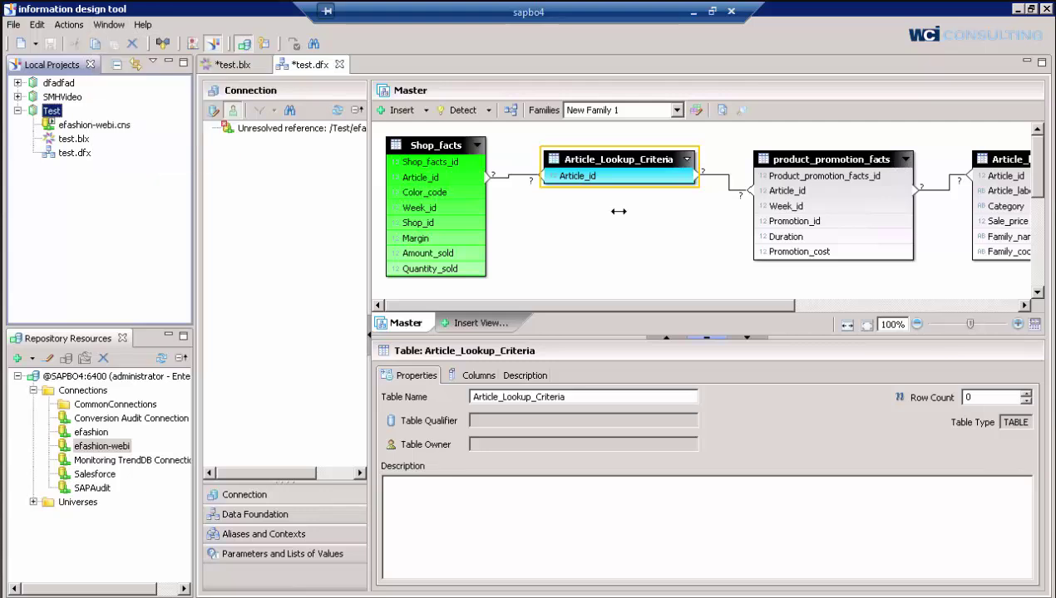